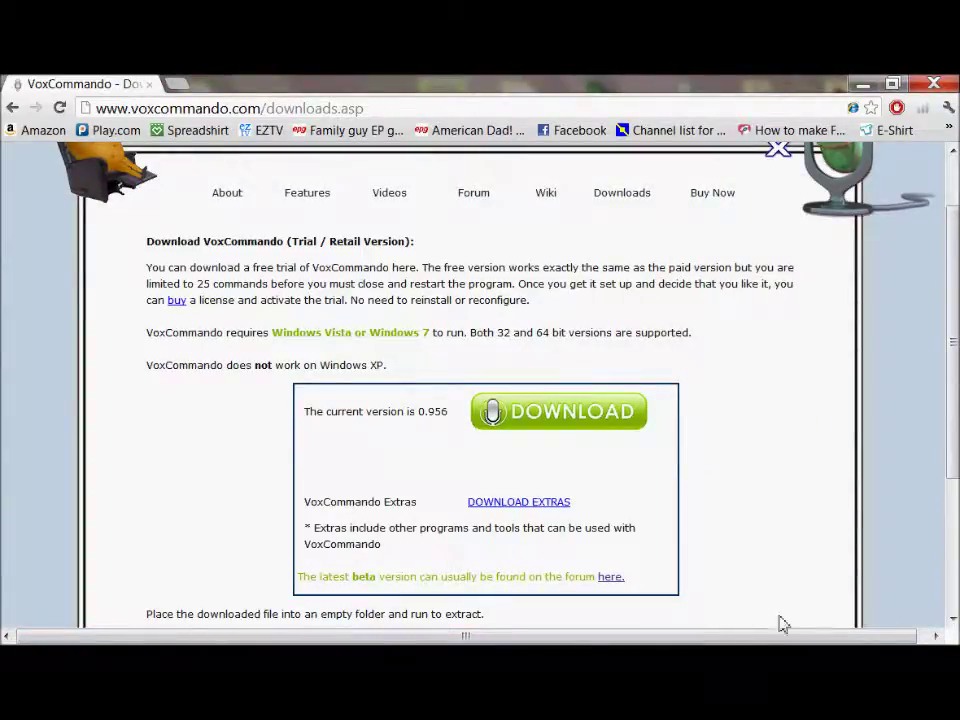
Step: Switch to Notepad, read the prerequisites in the VoxCommando setup notes, and return to the download page in Chrome
{"action": "mouse_move", "coordinate": [650, 623]}
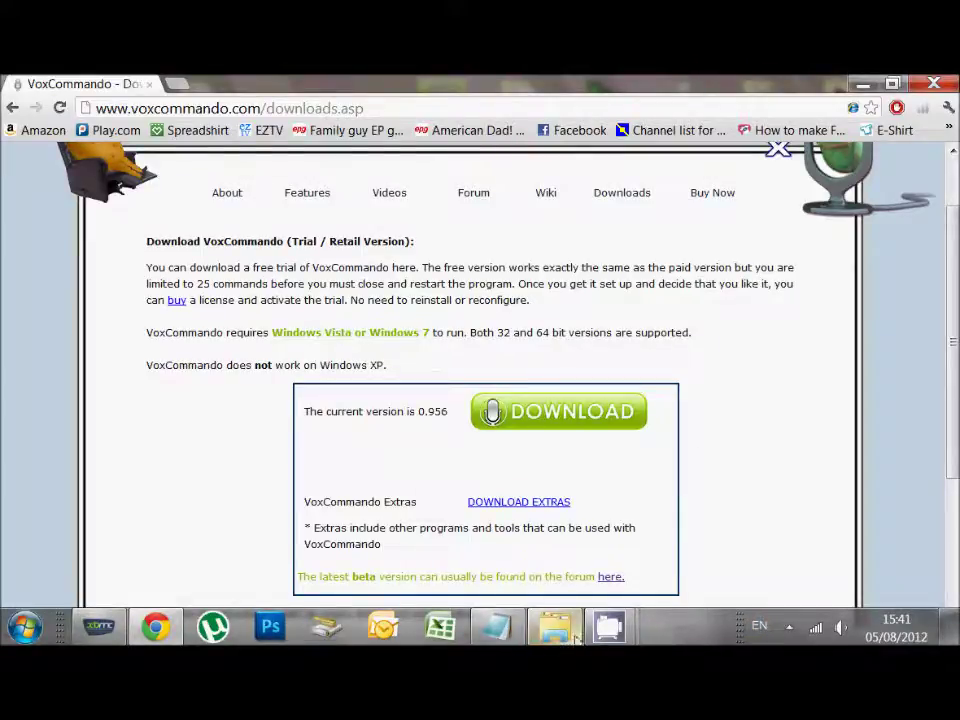
{"action": "mouse_move", "coordinate": [566, 636]}
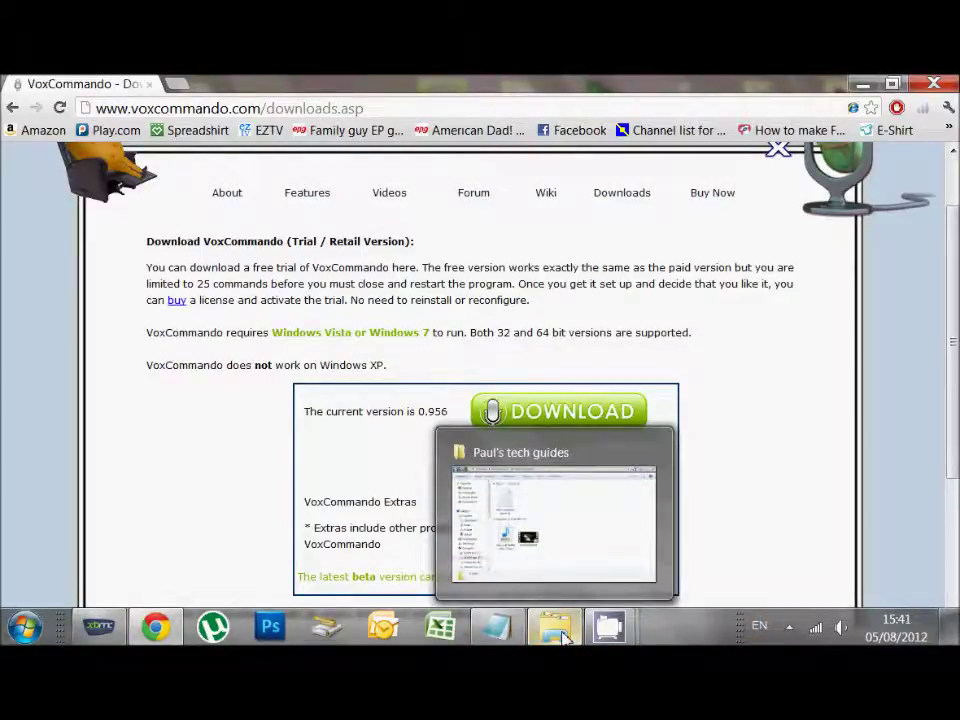
{"action": "left_click", "coordinate": [490, 632]}
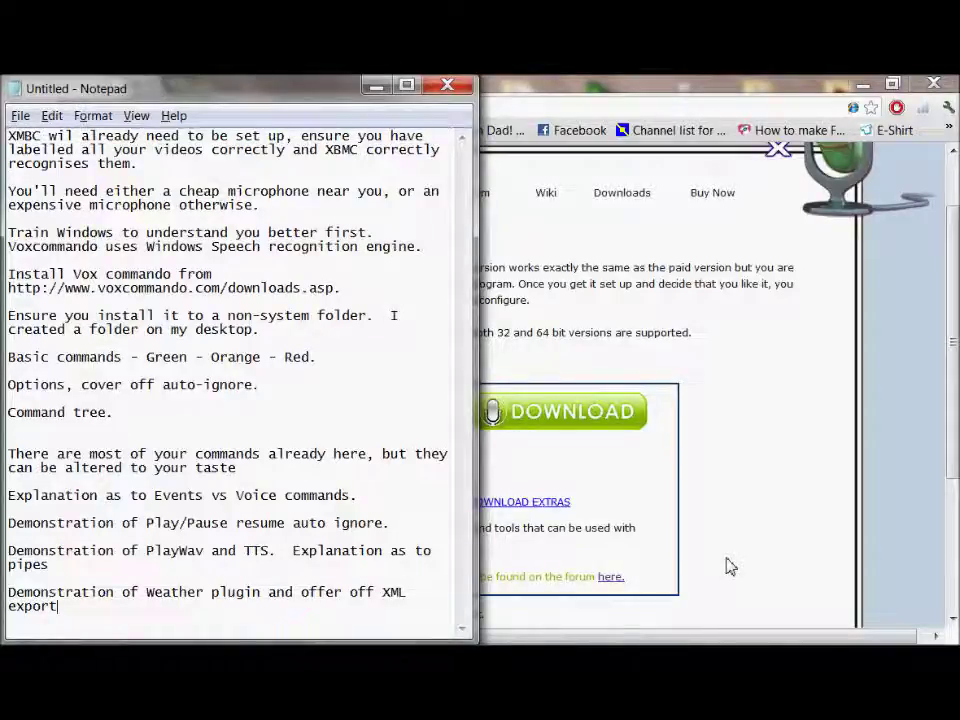
{"action": "left_click", "coordinate": [730, 566]}
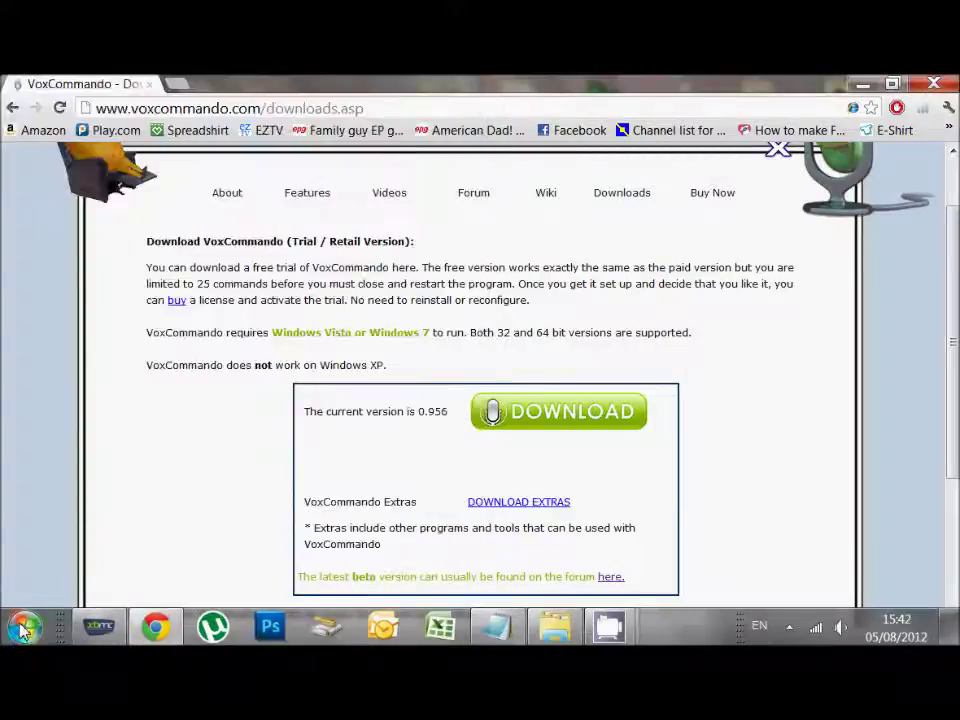
Step: Search Windows for "Speech", open the text to speech settings, and examine the Speech Recognition profile training and microphone options before closing them
{"action": "left_click", "coordinate": [22, 628]}
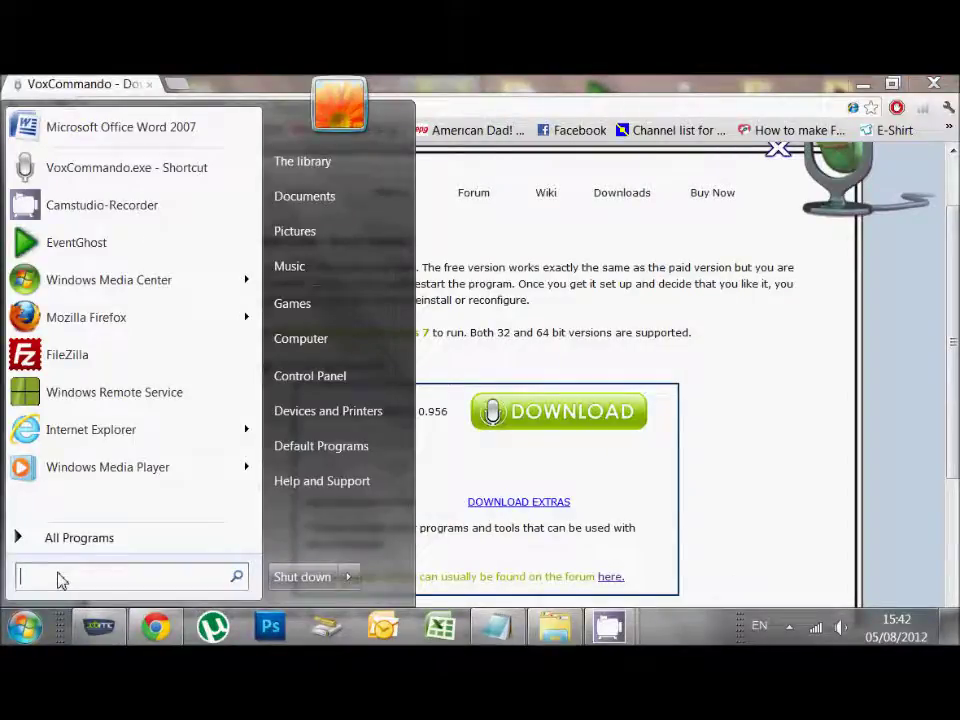
{"action": "type", "text": "Speech"}
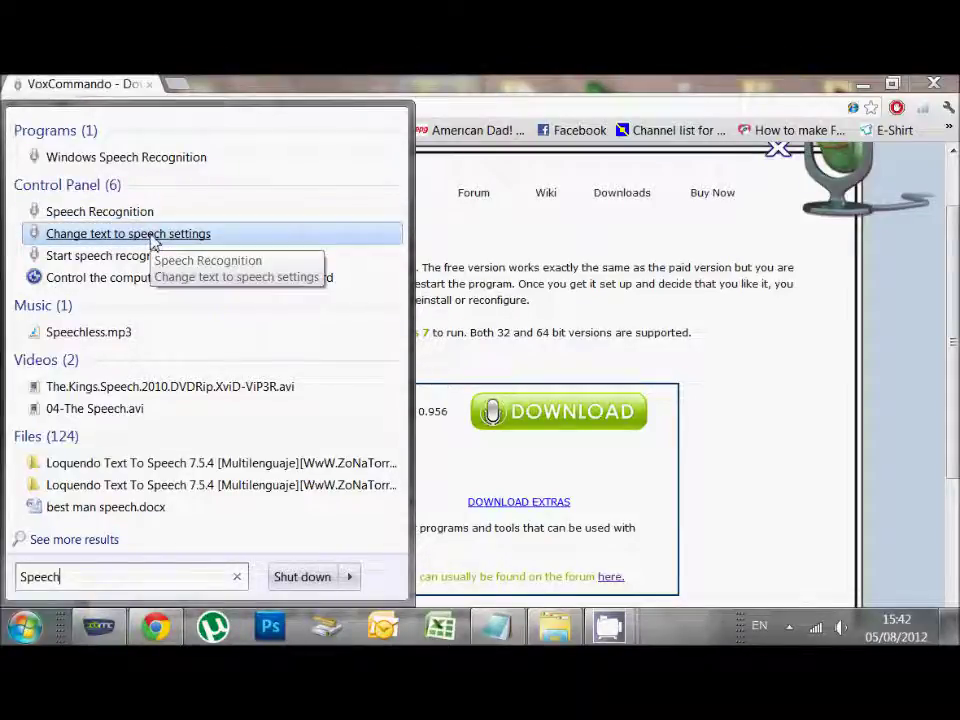
{"action": "left_click", "coordinate": [152, 238]}
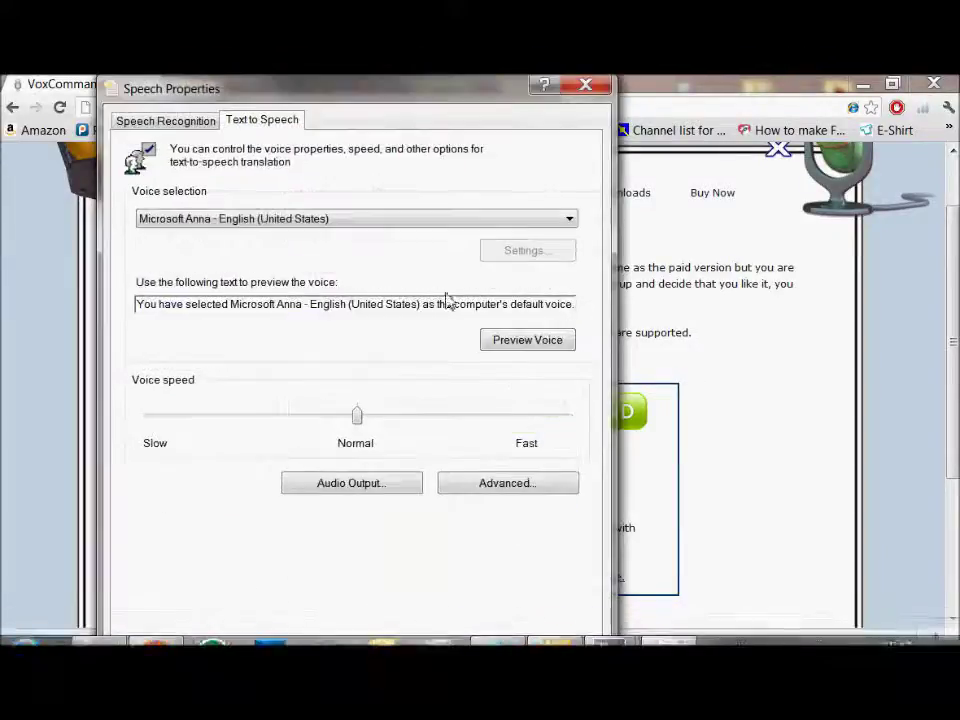
{"action": "left_click", "coordinate": [166, 126]}
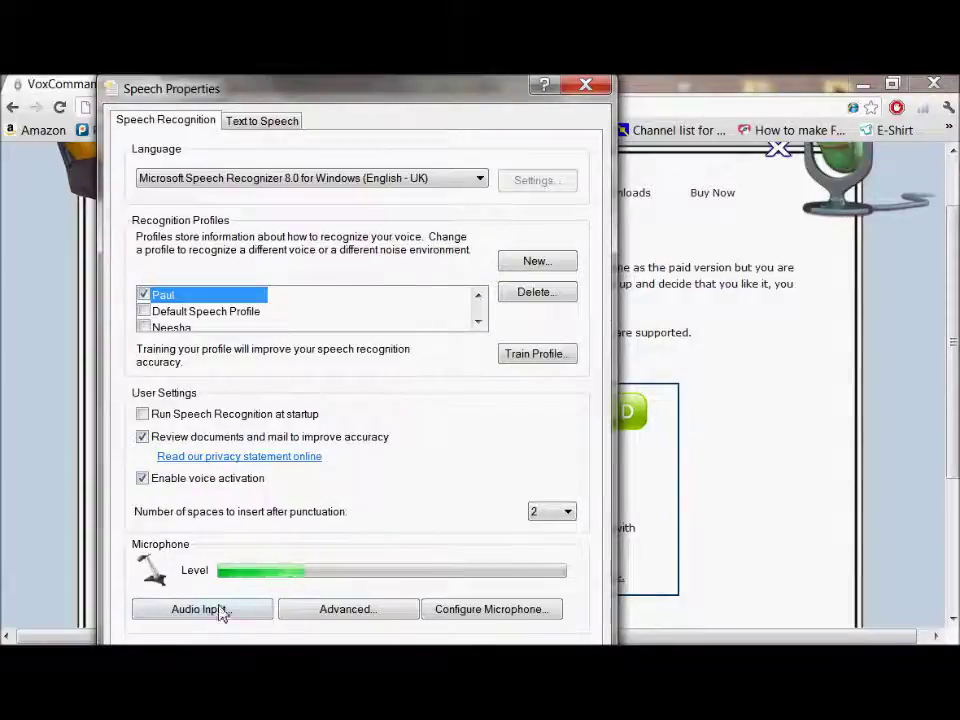
{"action": "mouse_move", "coordinate": [478, 608]}
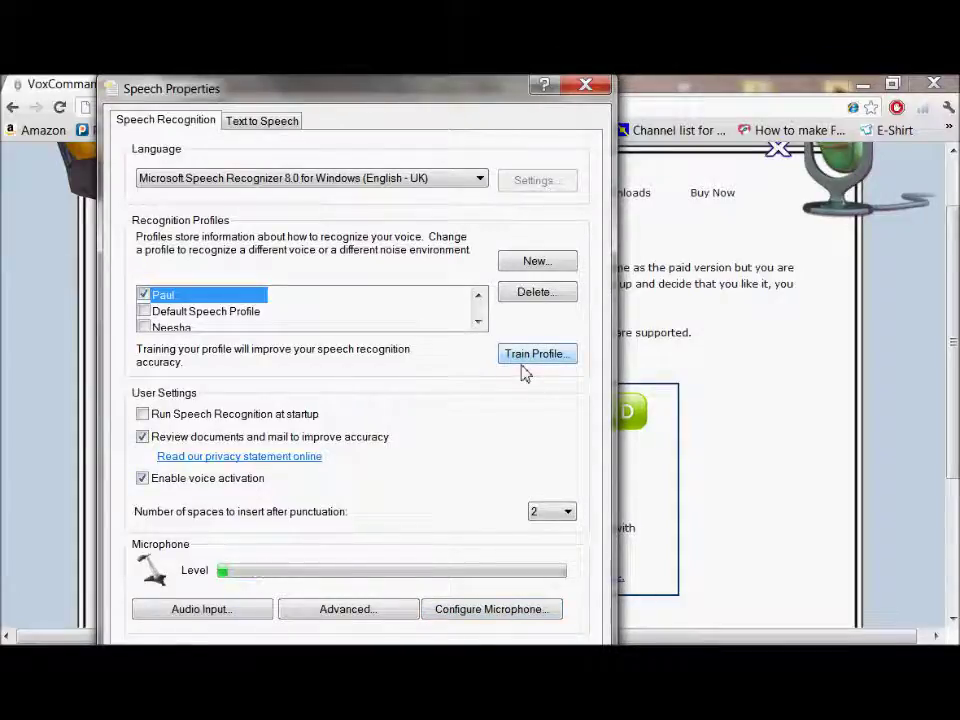
{"action": "left_click", "coordinate": [583, 88]}
Step: Consult the installation instructions in the Notepad notes again and return to the VoxCommando download page
{"action": "mouse_move", "coordinate": [720, 638]}
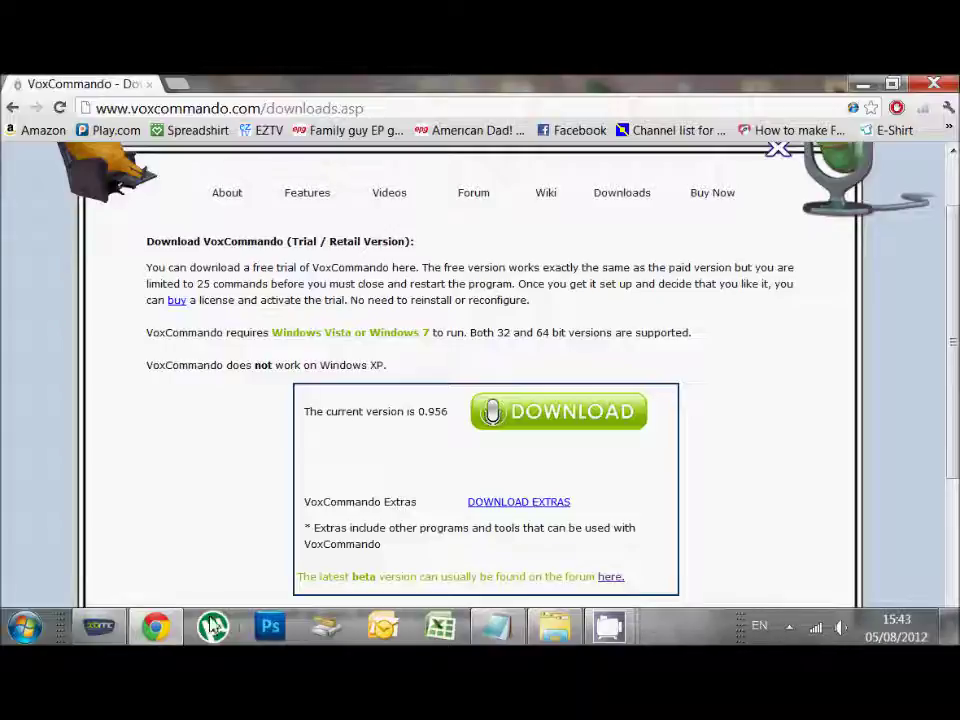
{"action": "left_click", "coordinate": [118, 622]}
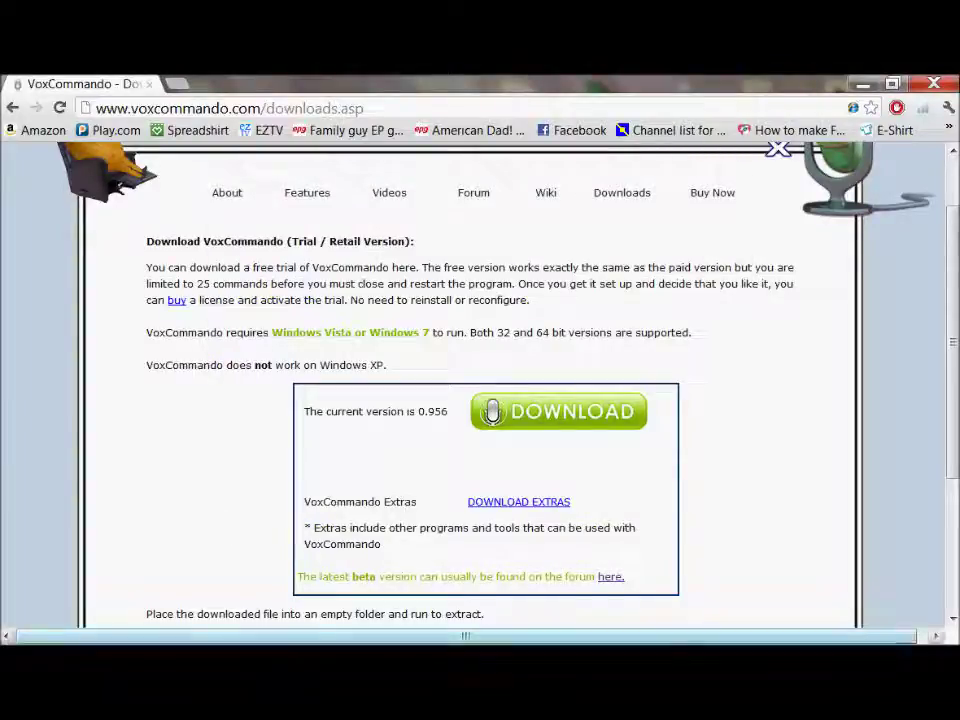
{"action": "mouse_move", "coordinate": [636, 631]}
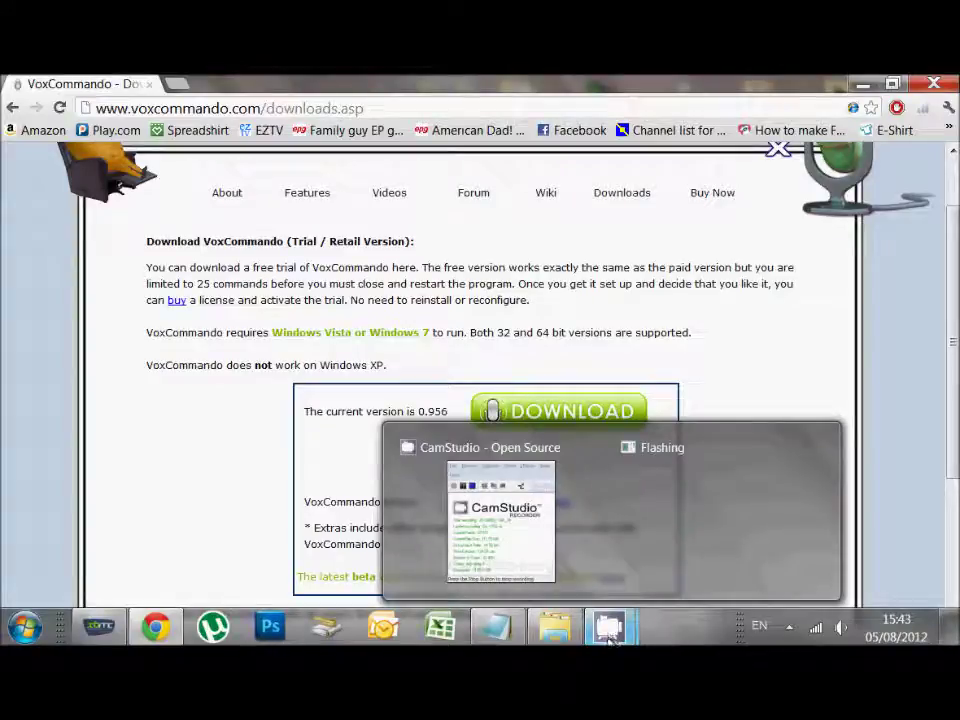
{"action": "mouse_move", "coordinate": [566, 632]}
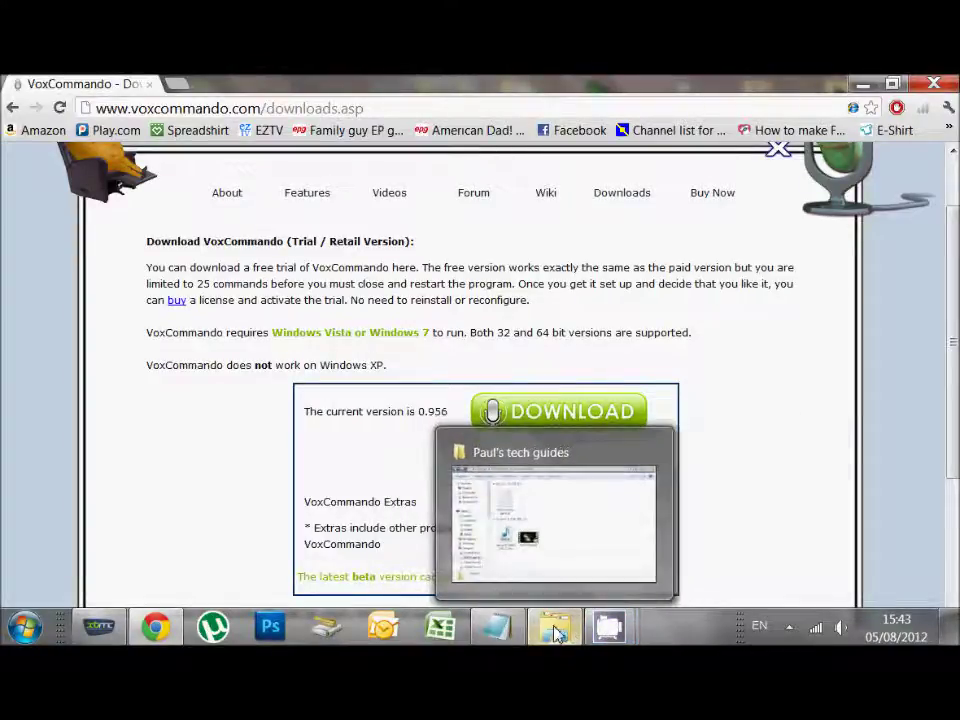
{"action": "left_click", "coordinate": [496, 627]}
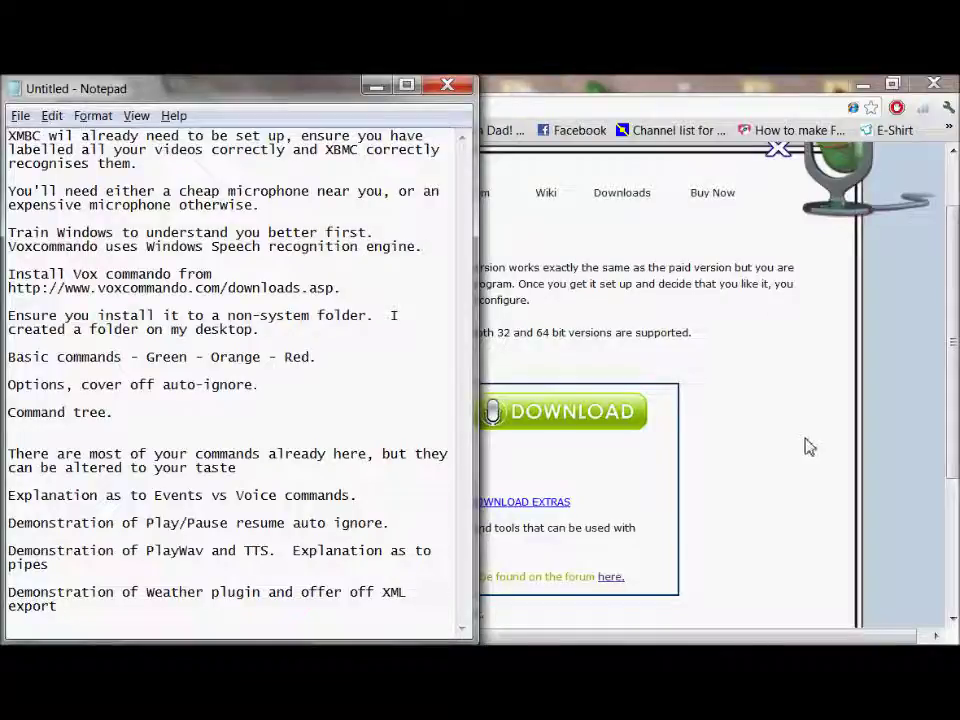
{"action": "left_click", "coordinate": [801, 447]}
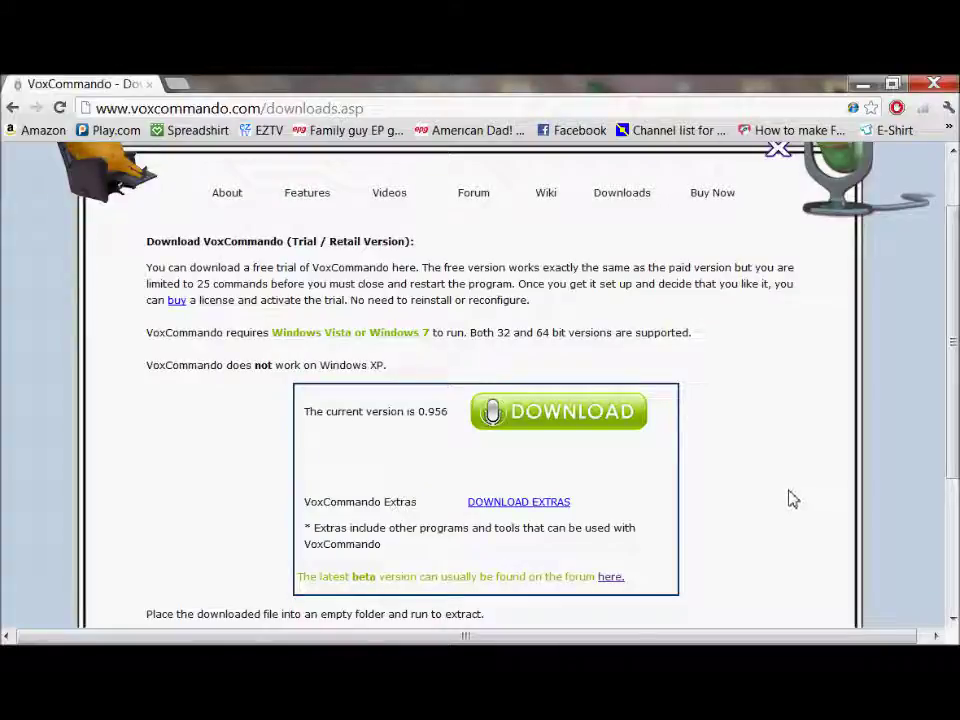
Step: Download the current VoxCommando version 0.956 and run its installer, allowing the unverified publisher
{"action": "left_click", "coordinate": [562, 421]}
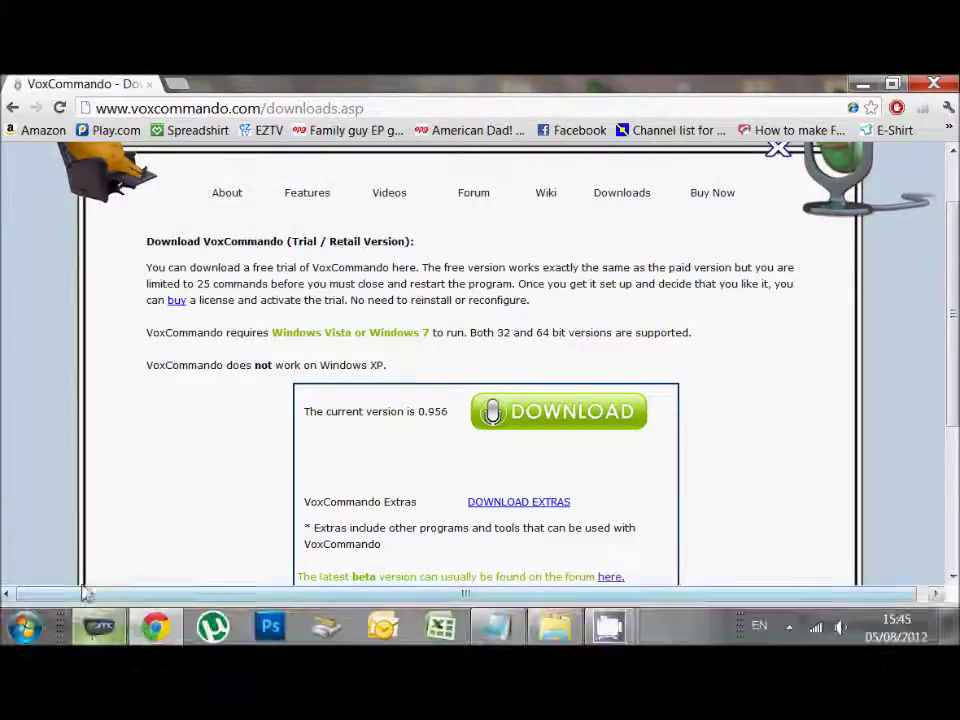
{"action": "left_click", "coordinate": [120, 628]}
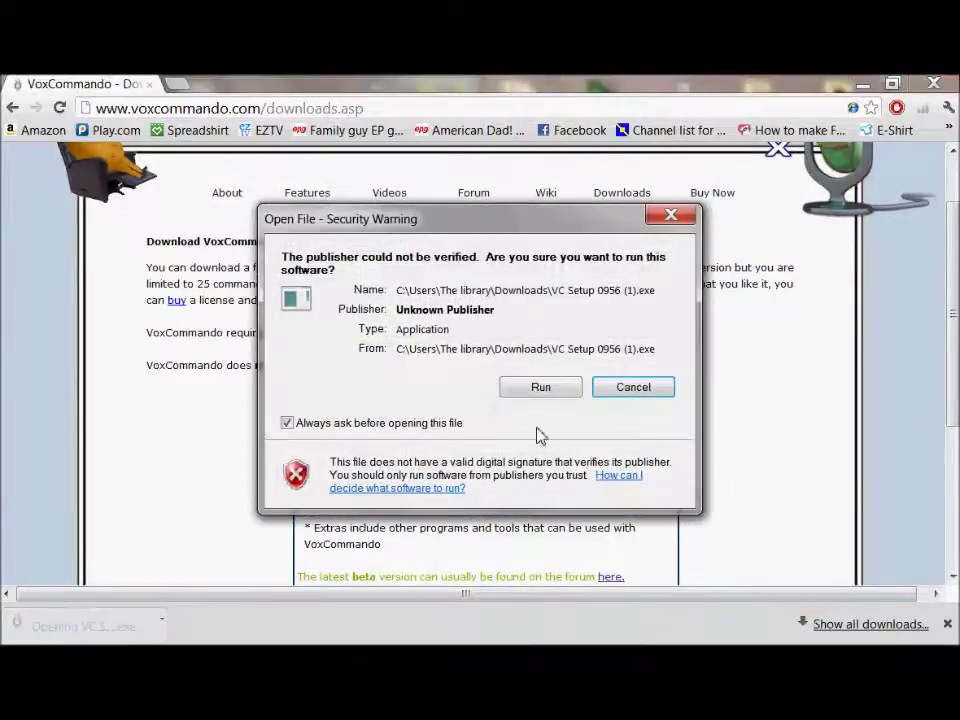
{"action": "left_click", "coordinate": [533, 394]}
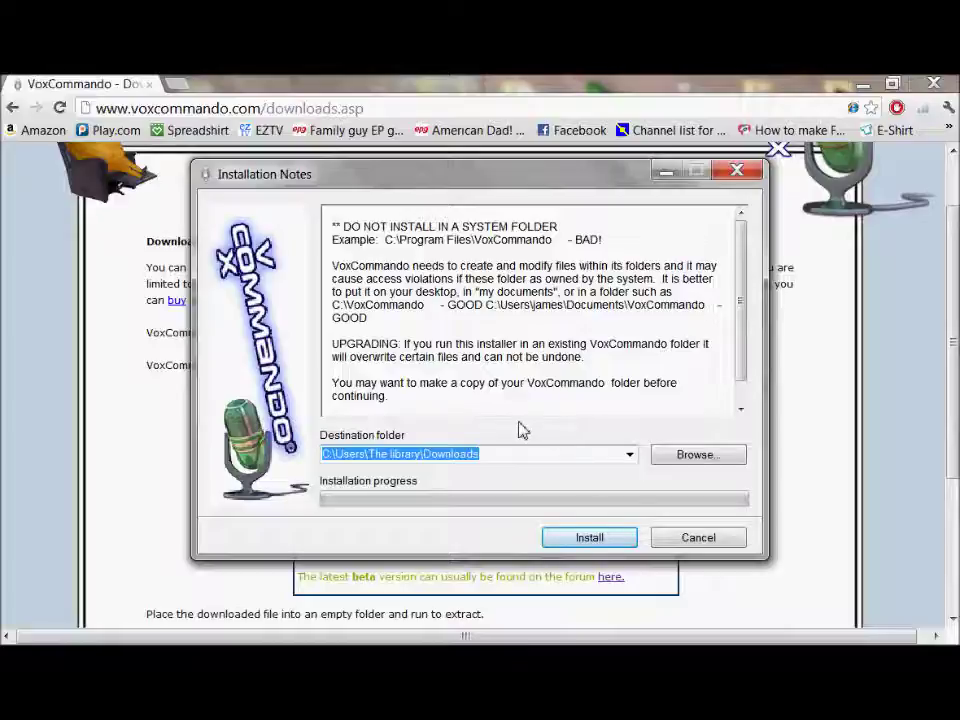
Step: Install VoxCommando with the desktop's "VOX commando demonstration folder" as the destination folder
{"action": "double_click", "coordinate": [585, 242]}
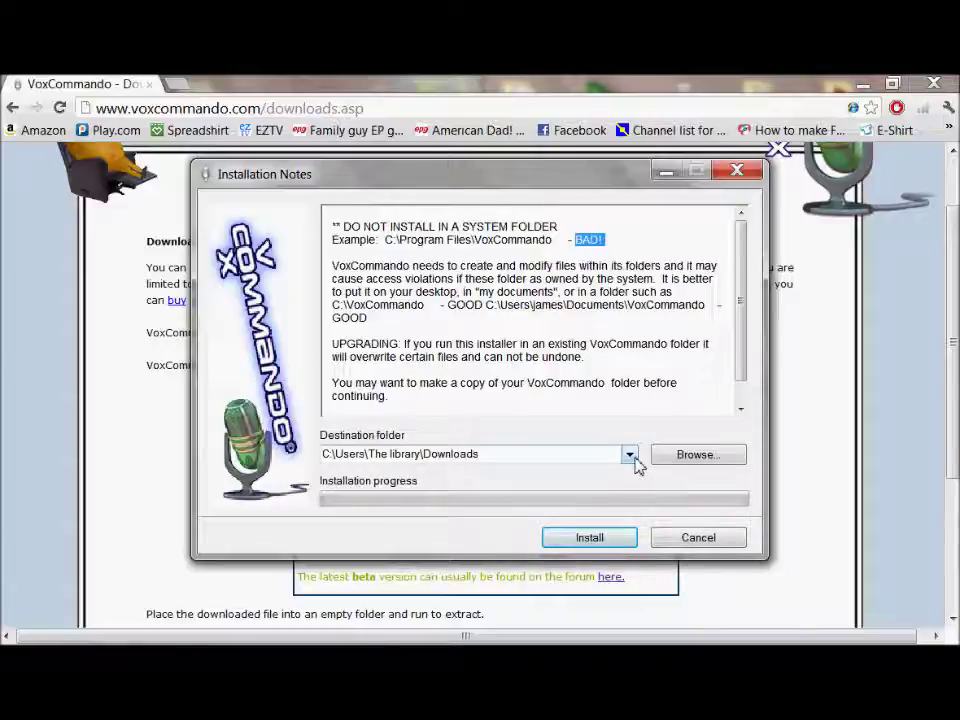
{"action": "left_click", "coordinate": [690, 457]}
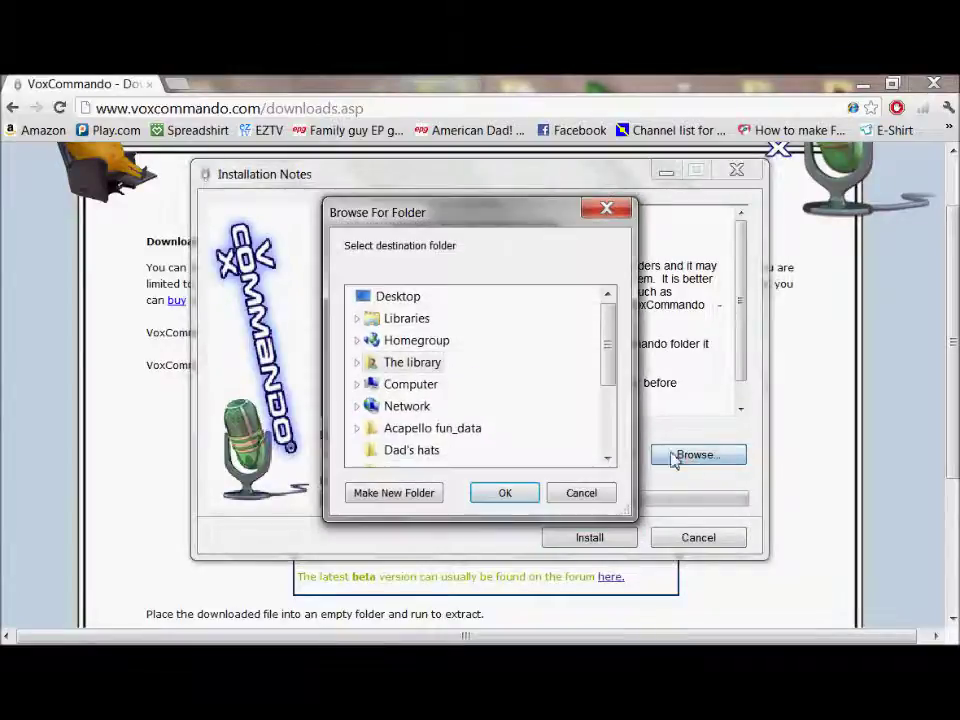
{"action": "left_click_drag", "start_coordinate": [611, 354], "coordinate": [626, 409]}
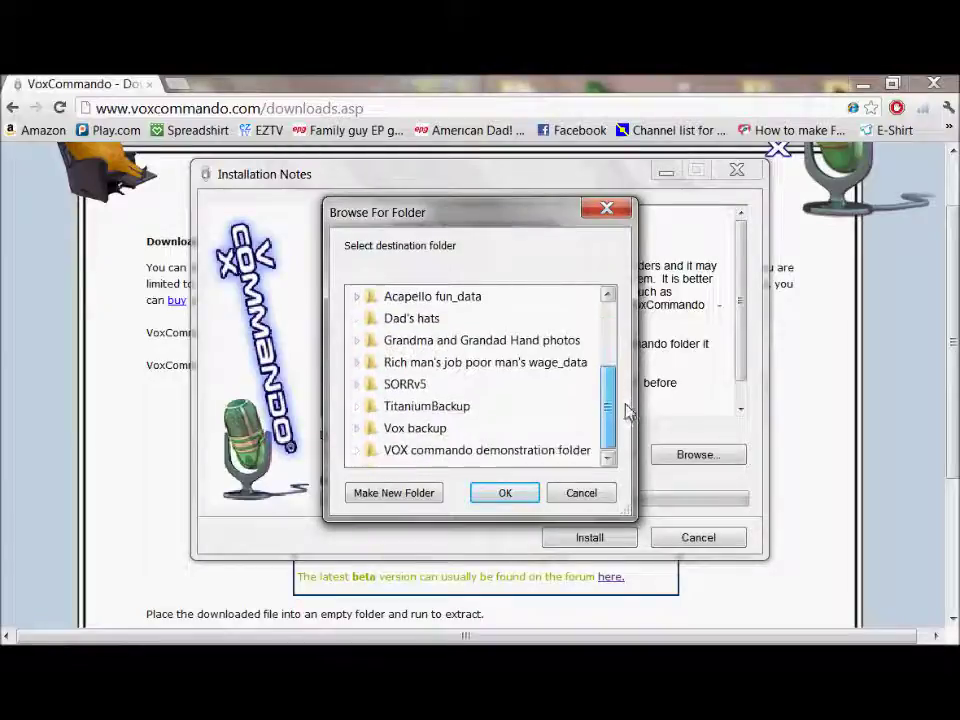
{"action": "left_click", "coordinate": [428, 454]}
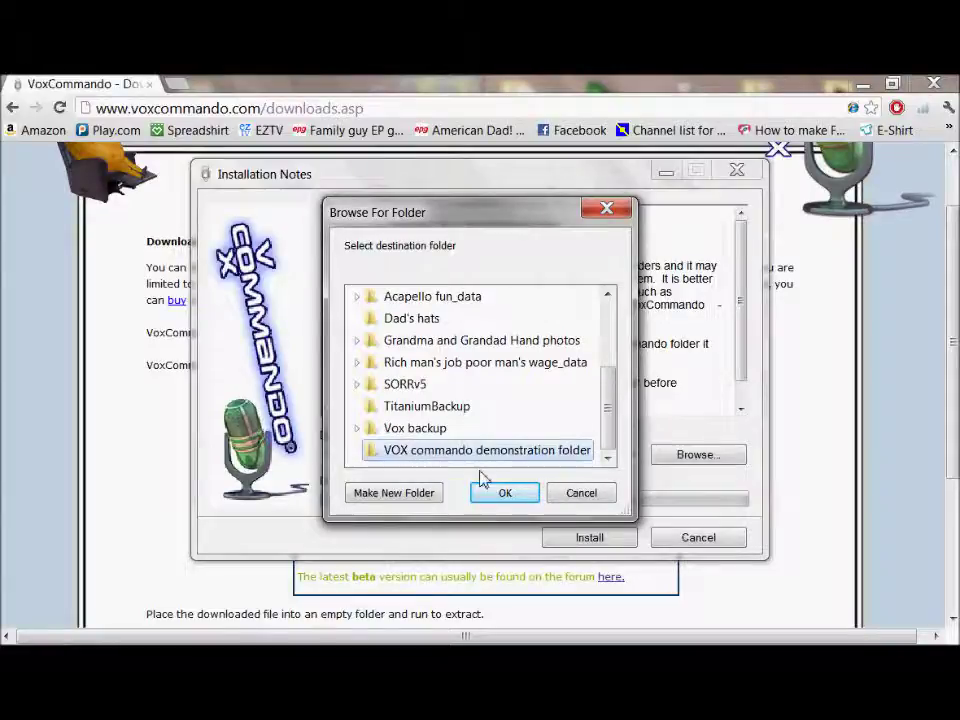
{"action": "left_click", "coordinate": [505, 494]}
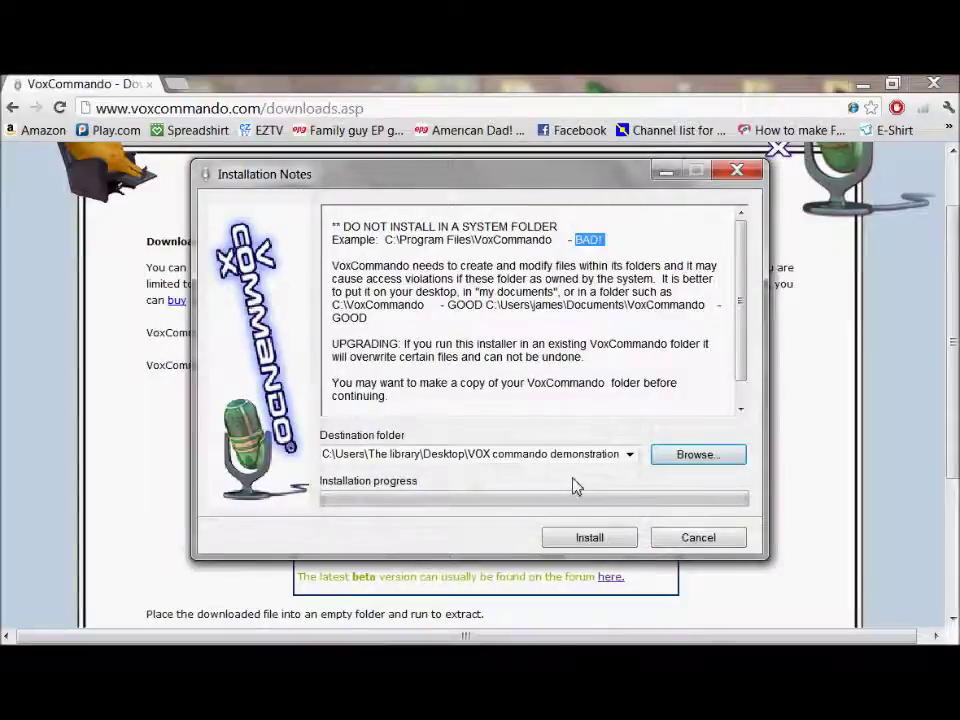
{"action": "left_click", "coordinate": [604, 545]}
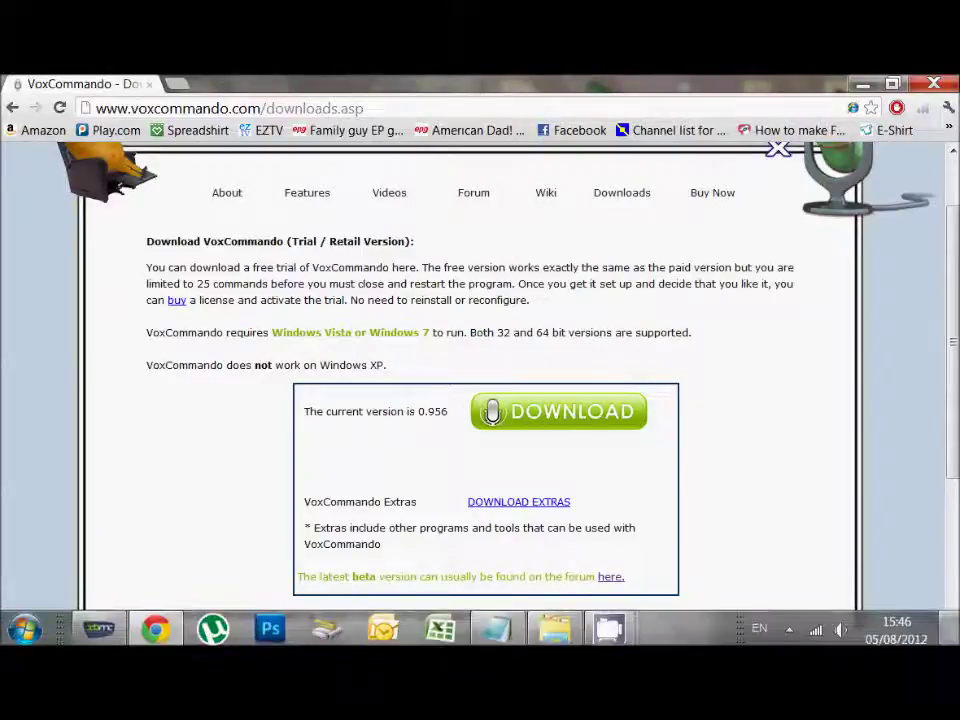
Step: Open the VOX commando demonstration folder from the desktop and locate VoxCommando.exe among the installed files
{"action": "left_click", "coordinate": [950, 627]}
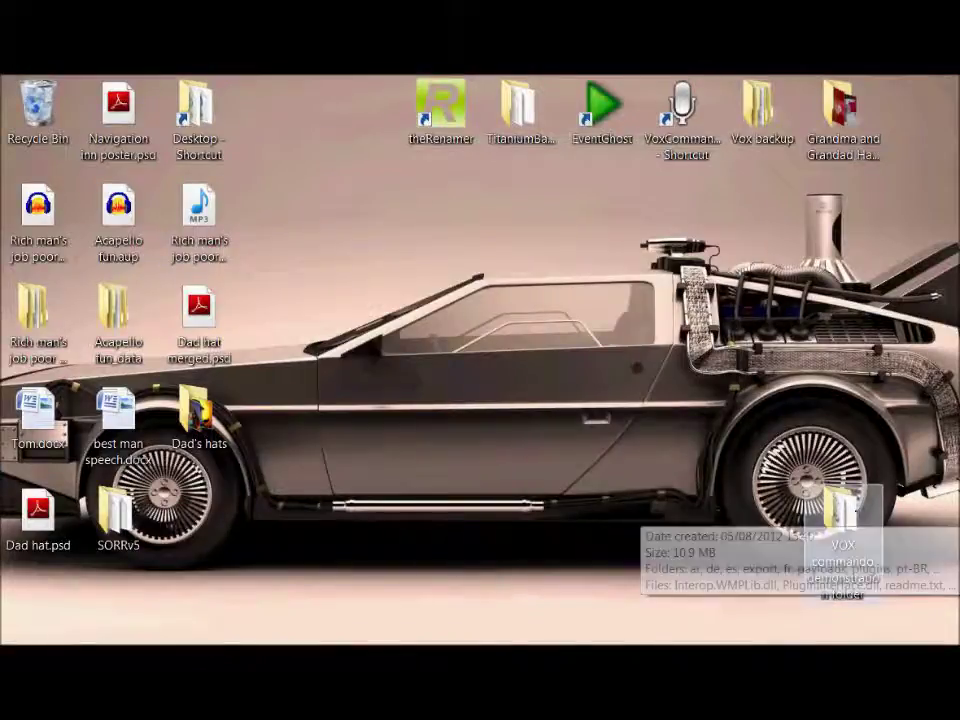
{"action": "double_click", "coordinate": [845, 510]}
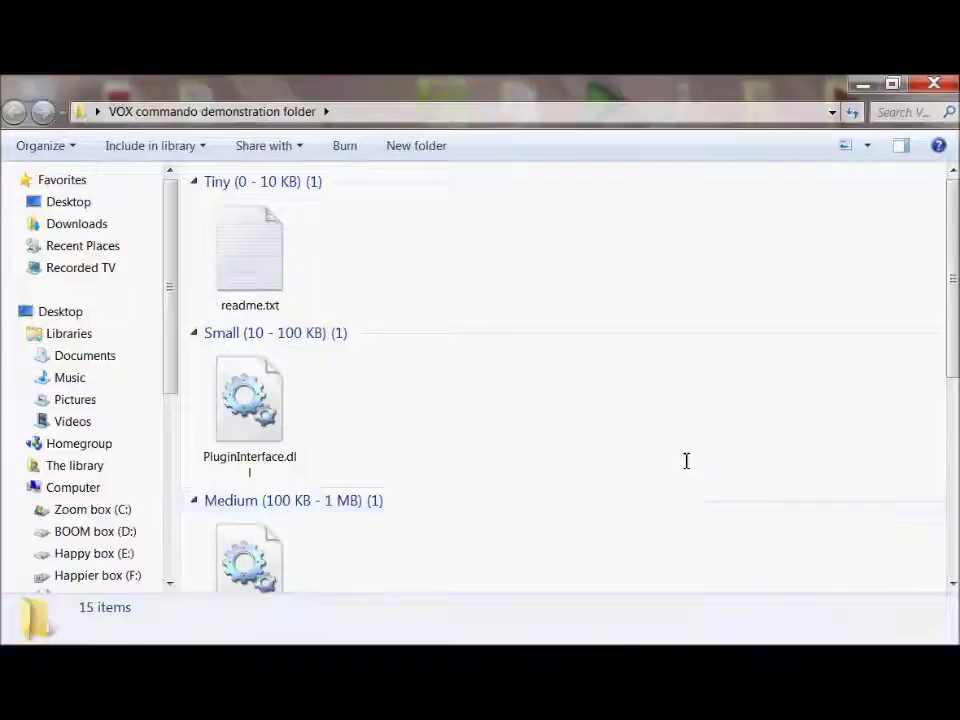
{"action": "scroll", "coordinate": [654, 414], "scroll_direction": "down", "scroll_amount": 8}
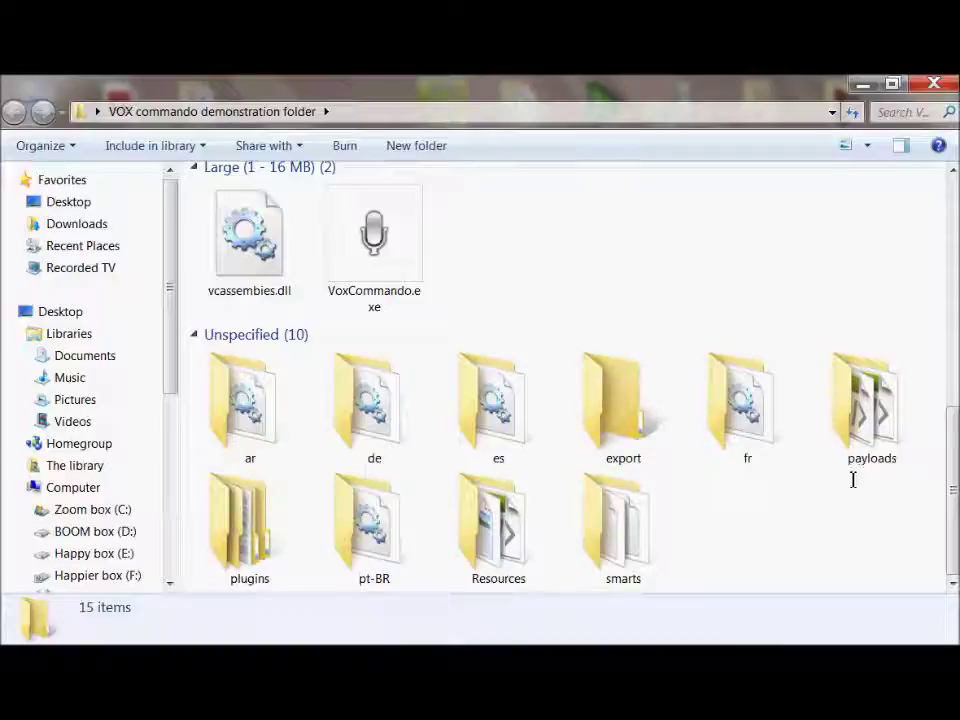
{"action": "scroll", "coordinate": [768, 550], "scroll_direction": "up", "scroll_amount": 5}
{"action": "scroll", "coordinate": [765, 546], "scroll_direction": "down", "scroll_amount": 2}
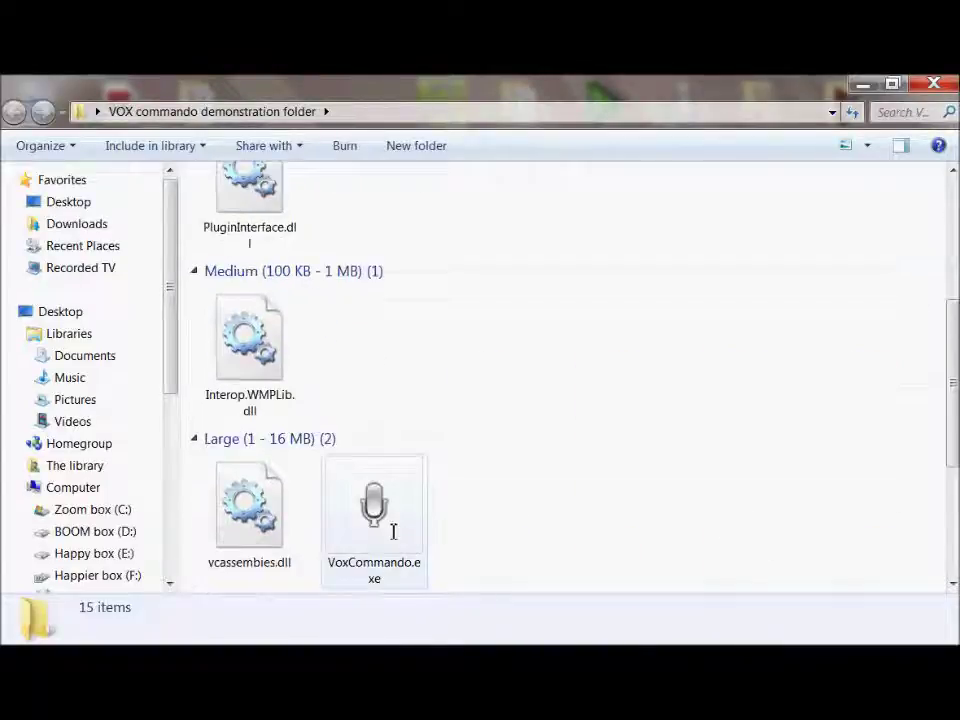
{"action": "mouse_move", "coordinate": [391, 532]}
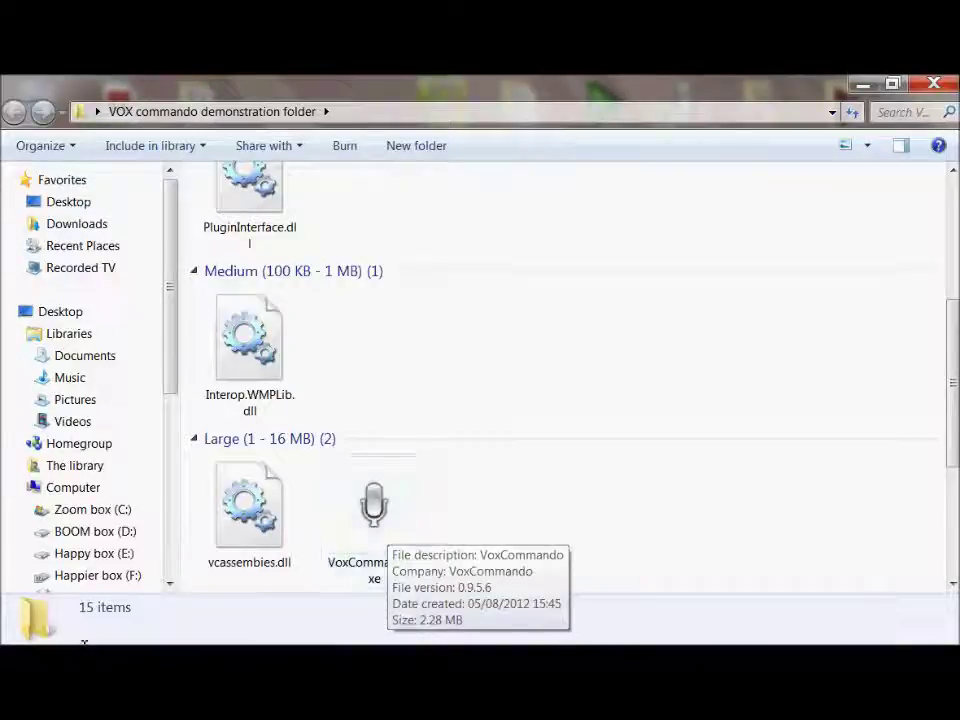
Step: Examine the Startup folder among all installed programs for its VoxCommando shortcut, and return to the demonstration folder
{"action": "left_click", "coordinate": [24, 627]}
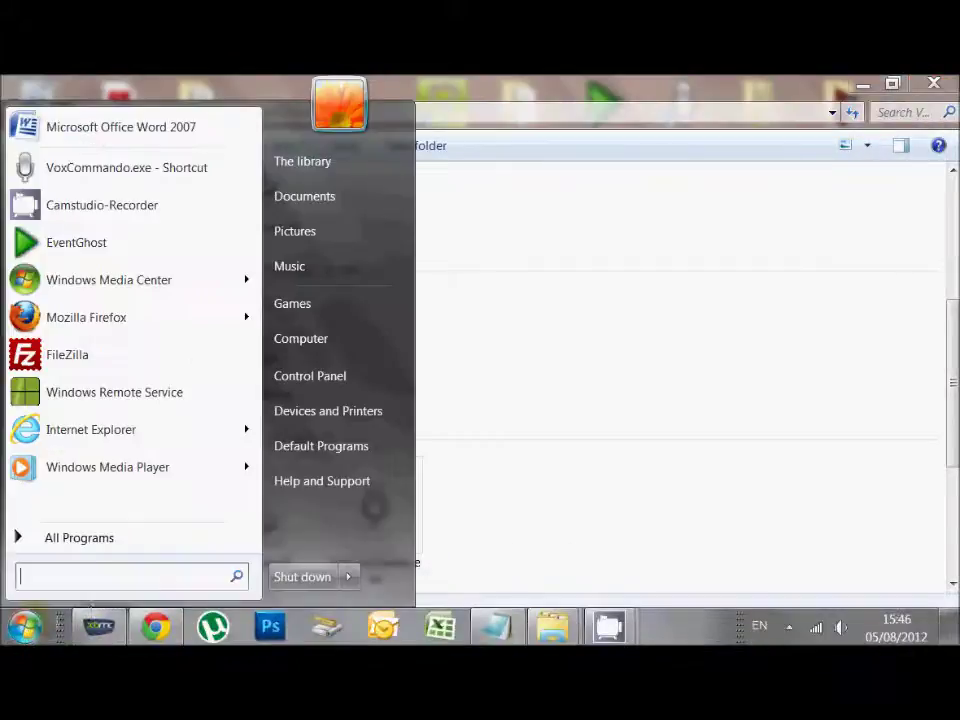
{"action": "left_click", "coordinate": [85, 547]}
{"action": "scroll", "coordinate": [170, 408], "scroll_direction": "down", "scroll_amount": 5}
{"action": "scroll", "coordinate": [171, 409], "scroll_direction": "down", "scroll_amount": 5}
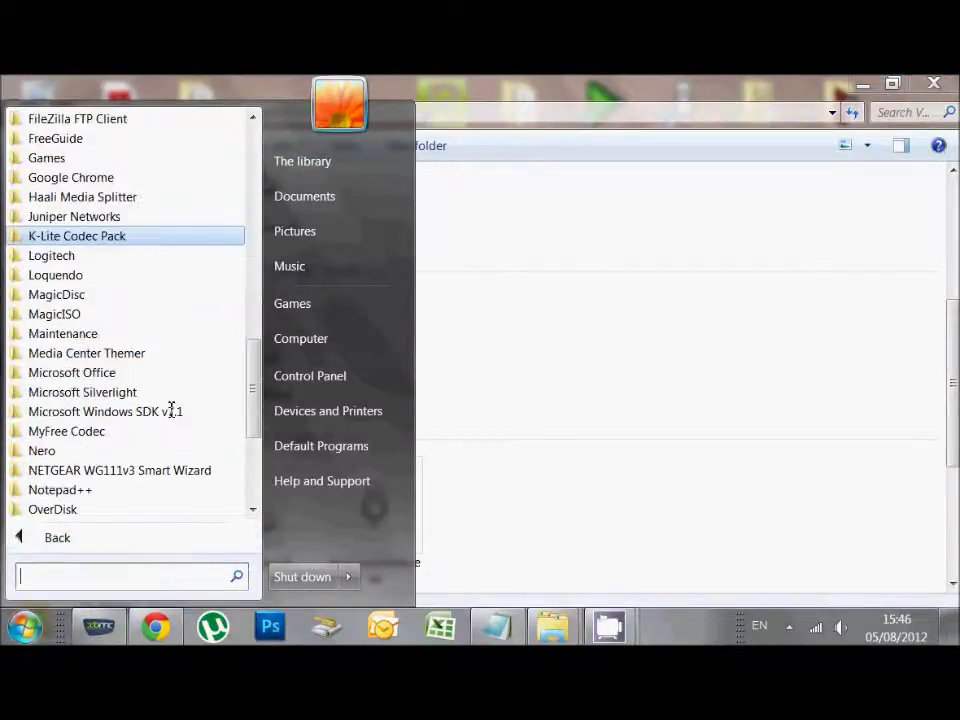
{"action": "left_click", "coordinate": [64, 436]}
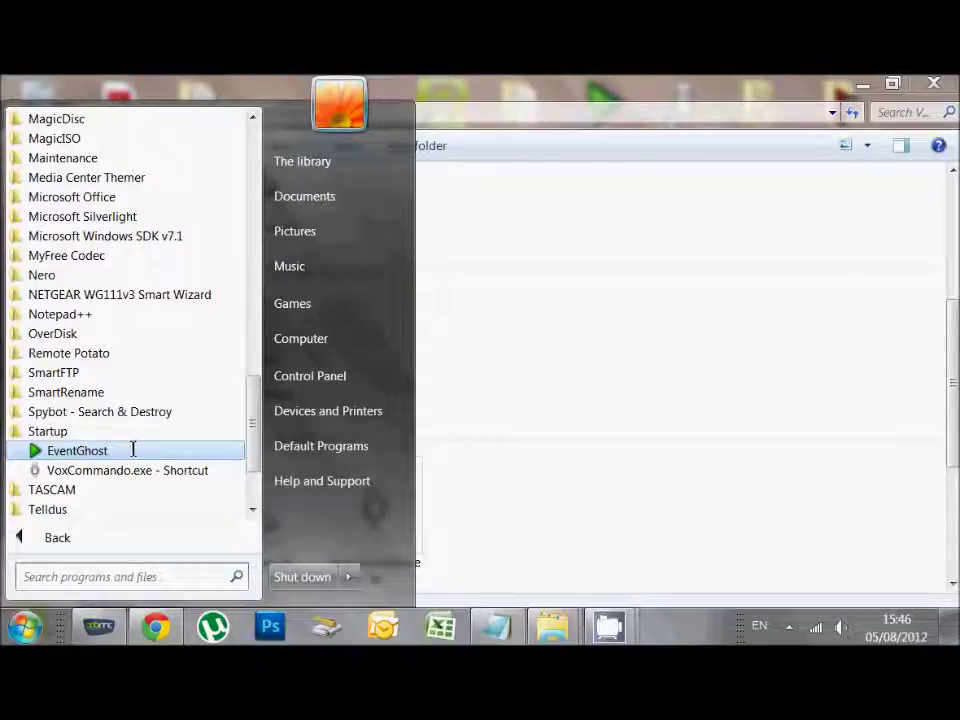
{"action": "left_click", "coordinate": [527, 481]}
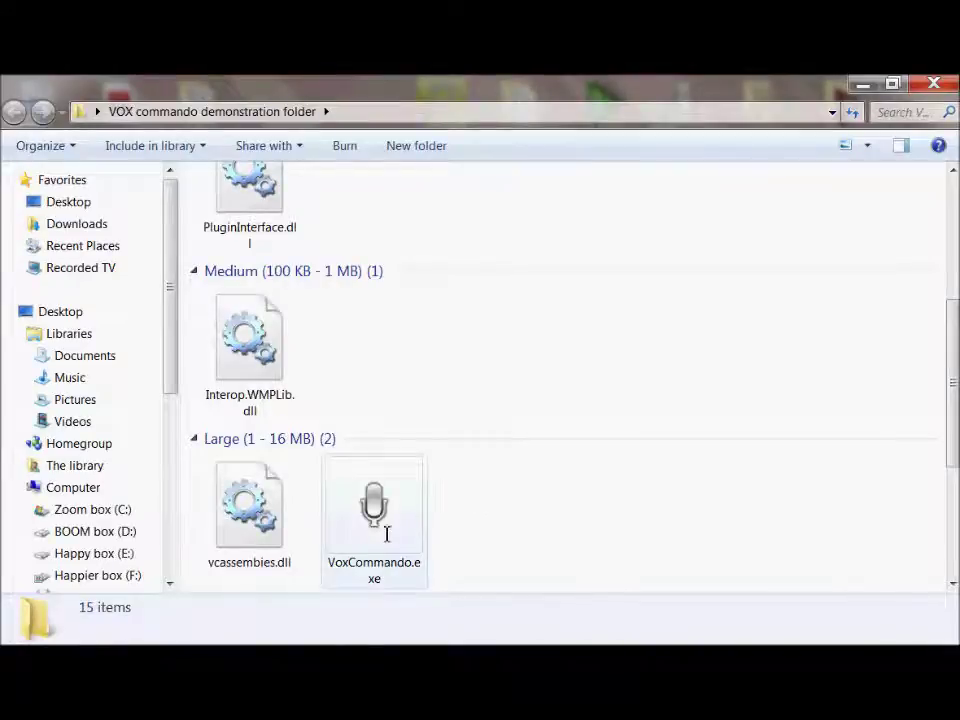
Step: Launch VoxCommando.exe, accept the license agreement, apply the English XBMC.zip preset configuration, and allow firewall access on private networks
{"action": "left_click", "coordinate": [378, 538]}
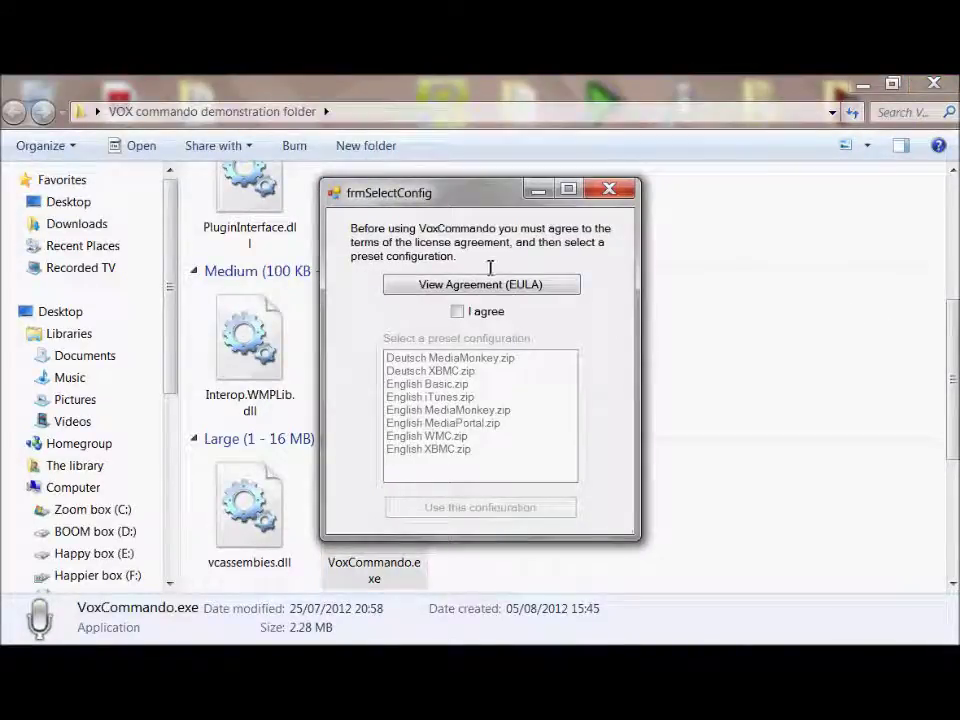
{"action": "left_click", "coordinate": [476, 313]}
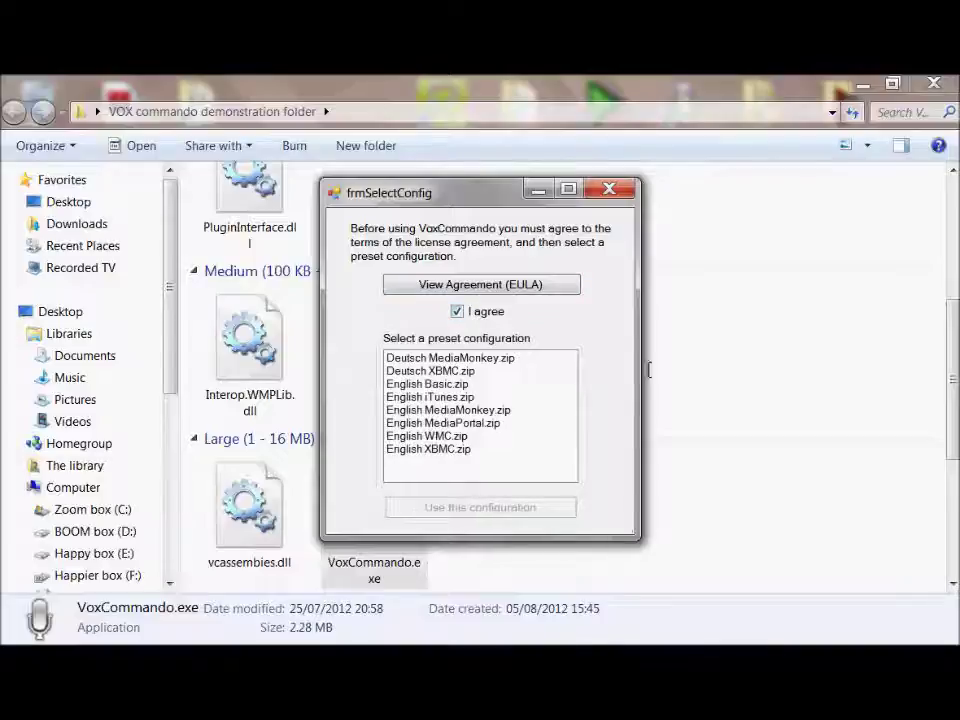
{"action": "left_click", "coordinate": [443, 452]}
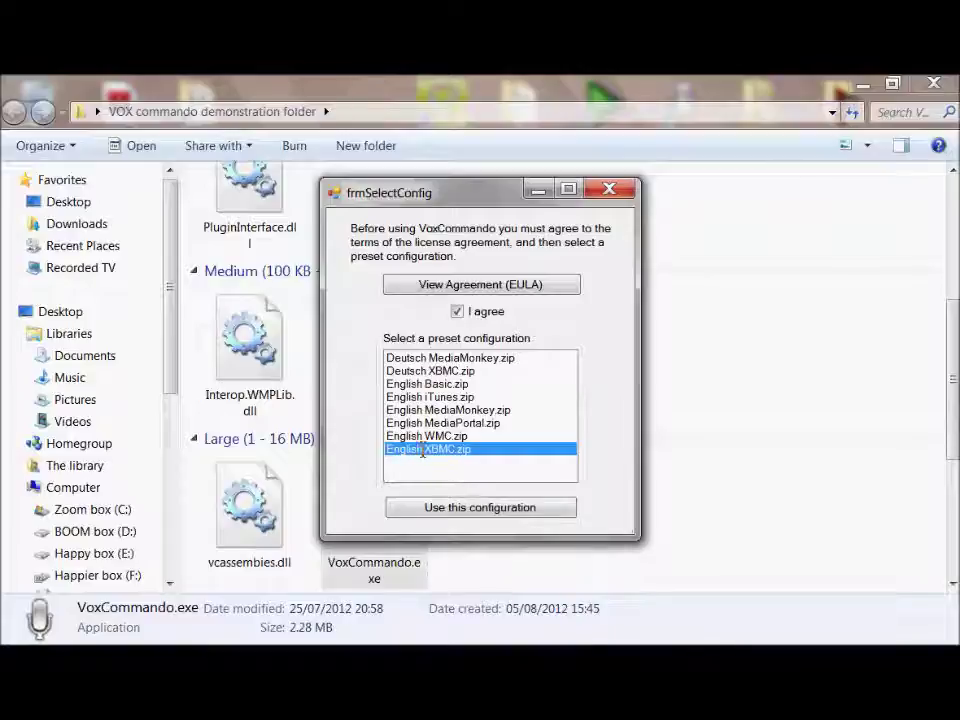
{"action": "left_click", "coordinate": [515, 508]}
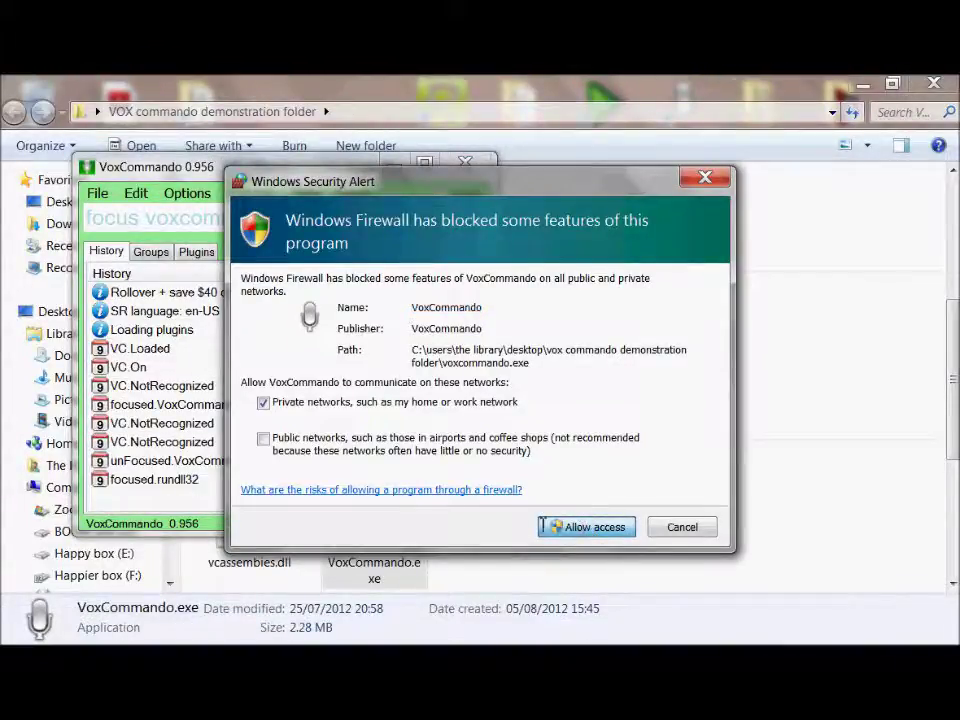
{"action": "left_click", "coordinate": [562, 527]}
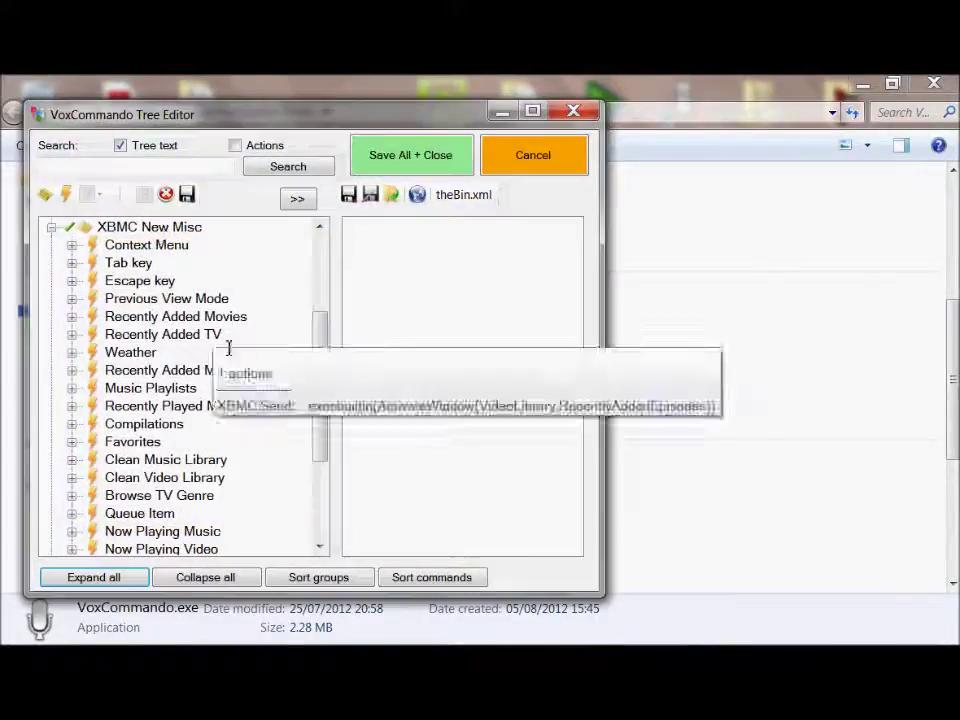
Step: Examine the XBMC command groups in the Tree Editor, collapse XBMC New Misc, and close the editor, discarding changes
{"action": "left_click_drag", "start_coordinate": [324, 388], "coordinate": [322, 434]}
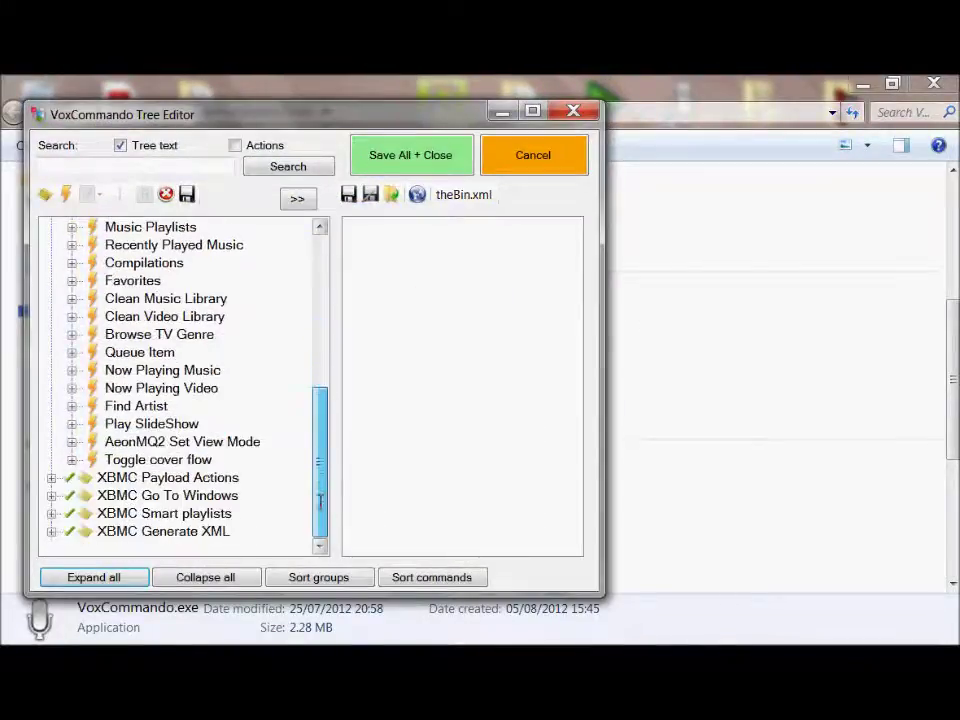
{"action": "scroll", "coordinate": [320, 502], "scroll_direction": "up", "scroll_amount": 5}
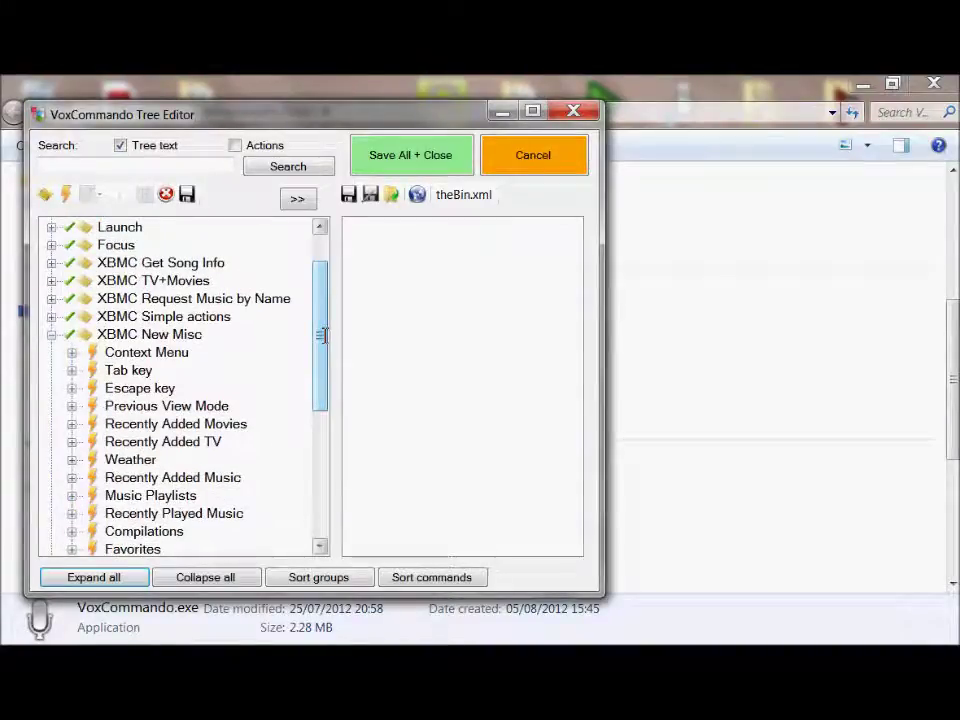
{"action": "left_click", "coordinate": [51, 335]}
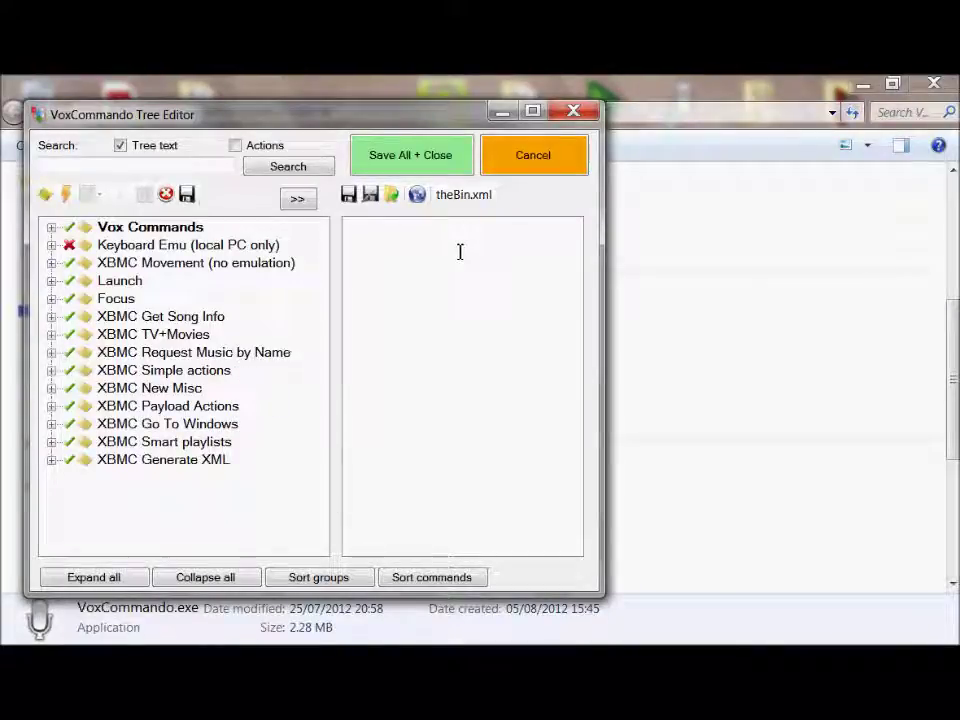
{"action": "left_click", "coordinate": [530, 162]}
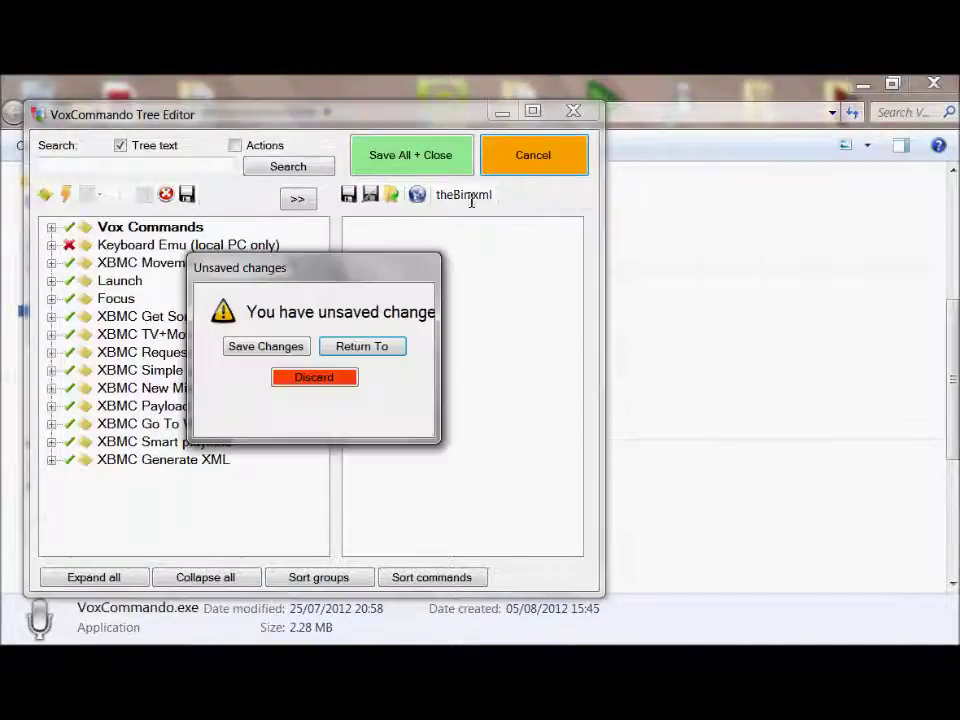
{"action": "left_click", "coordinate": [331, 385]}
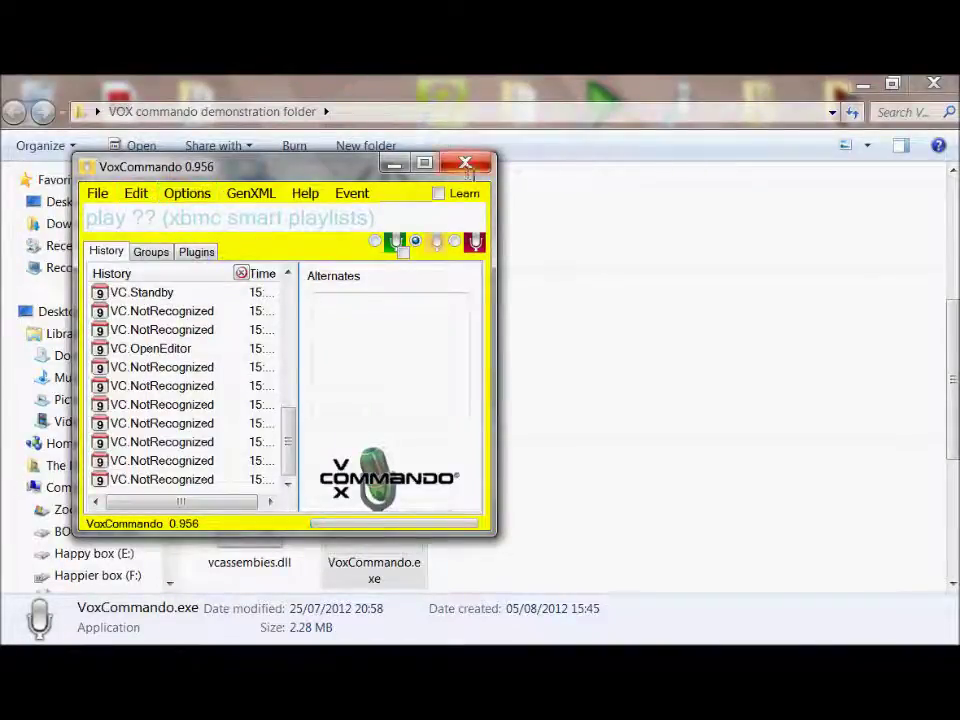
Step: Close VoxCommando 0.956 and launch the existing VoxCommando installation through its desktop shortcut
{"action": "left_click", "coordinate": [465, 164]}
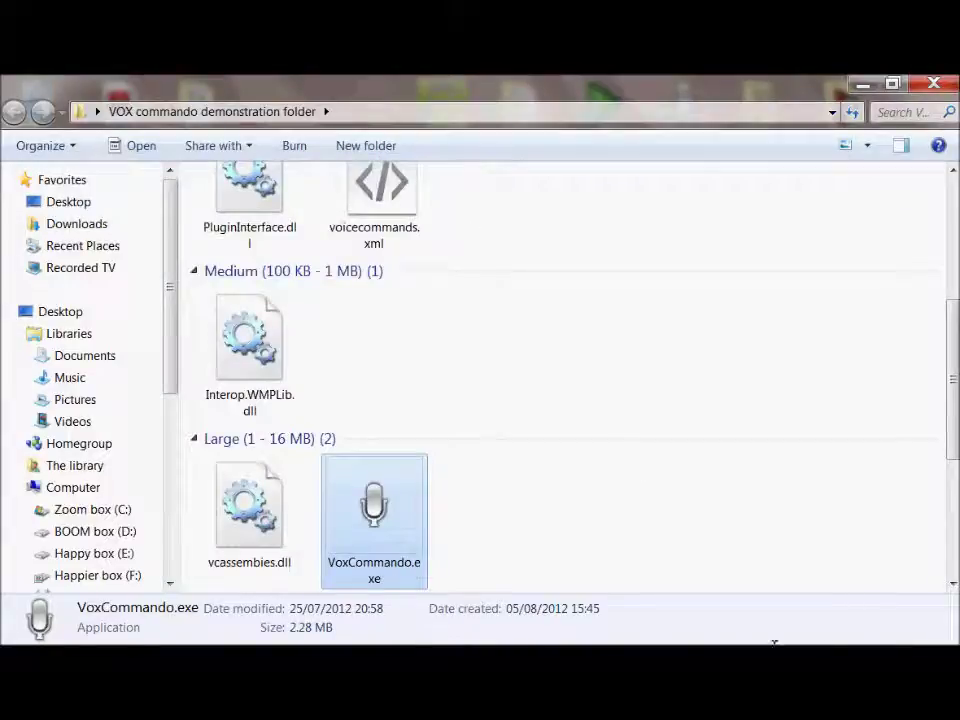
{"action": "key", "text": "super+d"}
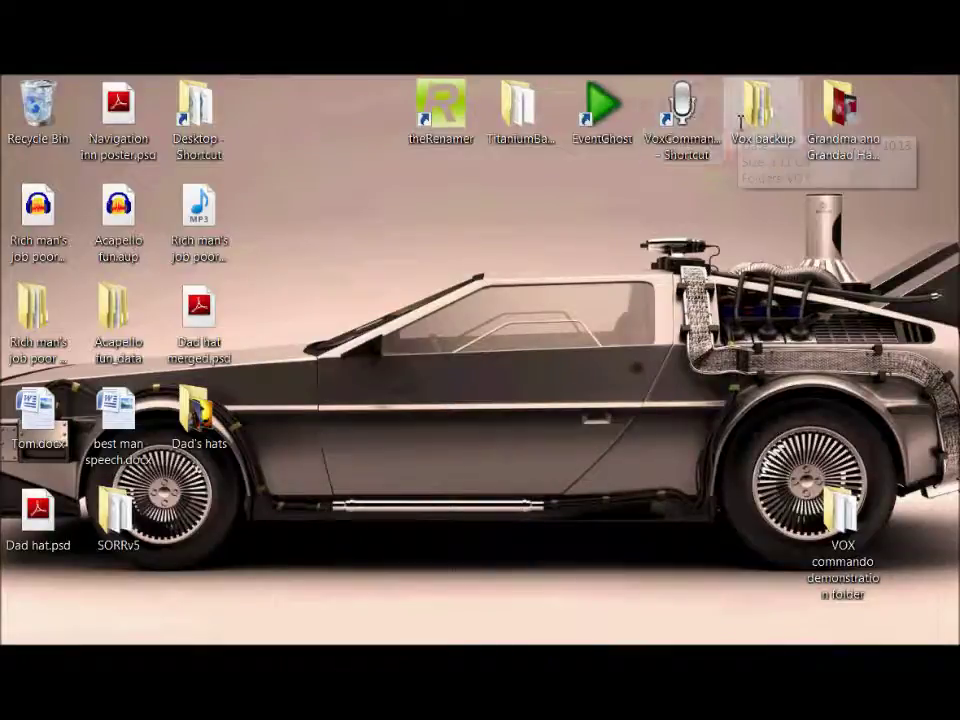
{"action": "left_click", "coordinate": [696, 123]}
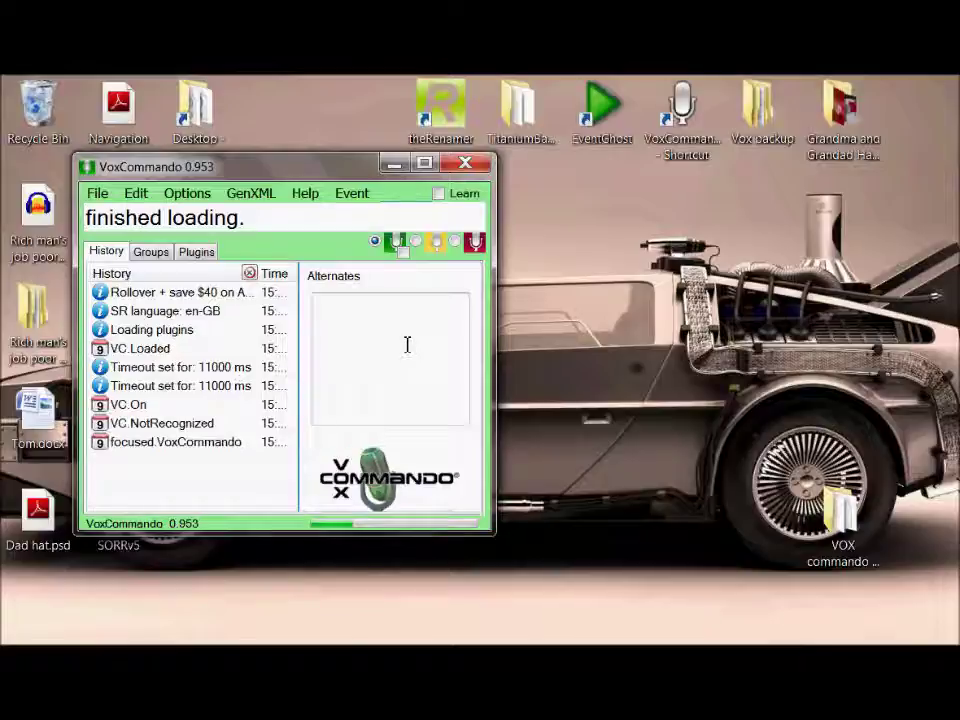
Step: Open the VoxCommando options and examine the general settings for idle timeout, default TTS voice and required confidence
{"action": "left_click", "coordinate": [199, 193]}
{"action": "left_click", "coordinate": [232, 215]}
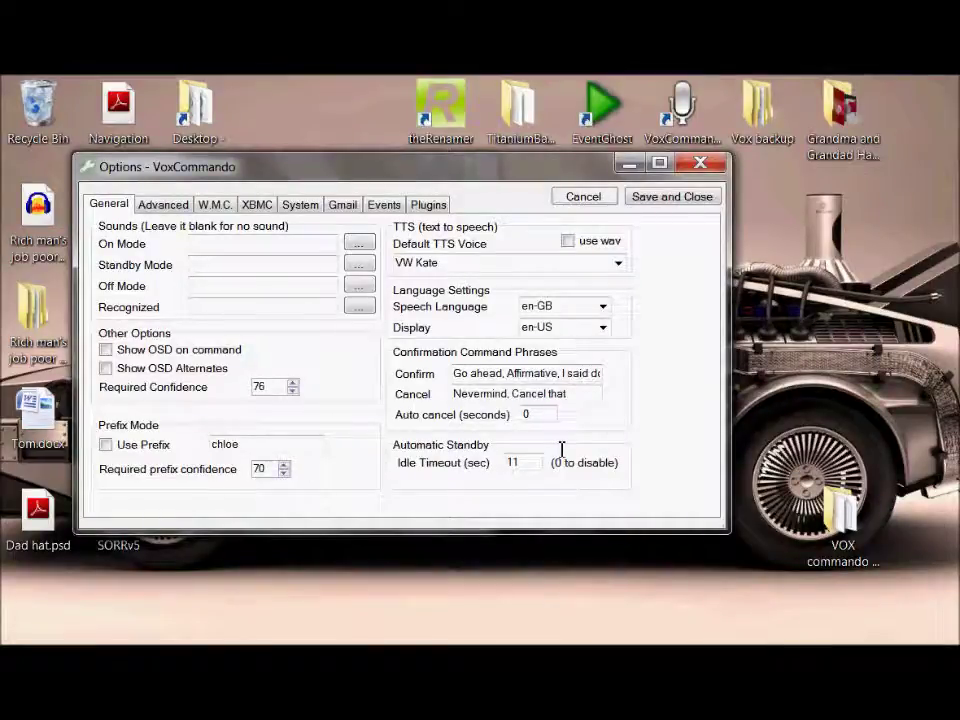
{"action": "double_click", "coordinate": [512, 462]}
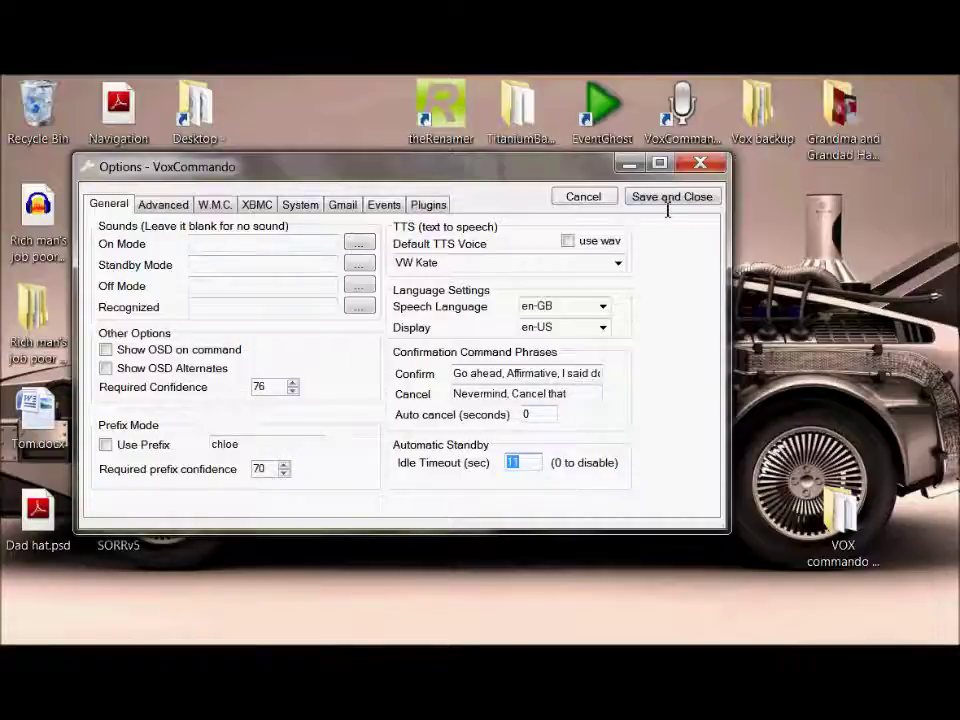
{"action": "left_click", "coordinate": [618, 263]}
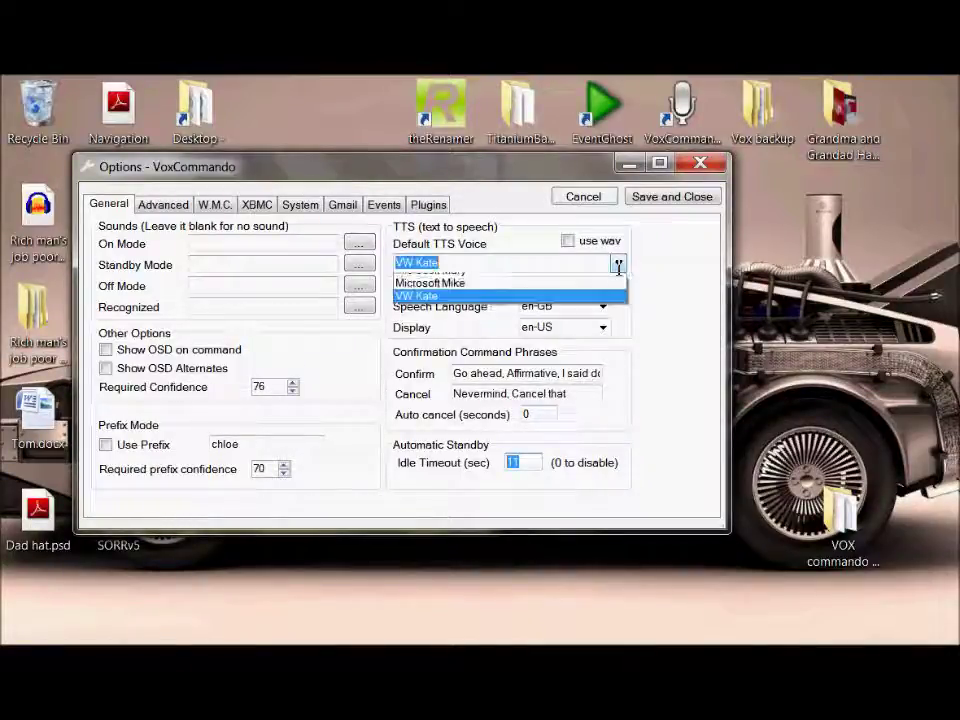
{"action": "left_click", "coordinate": [678, 272]}
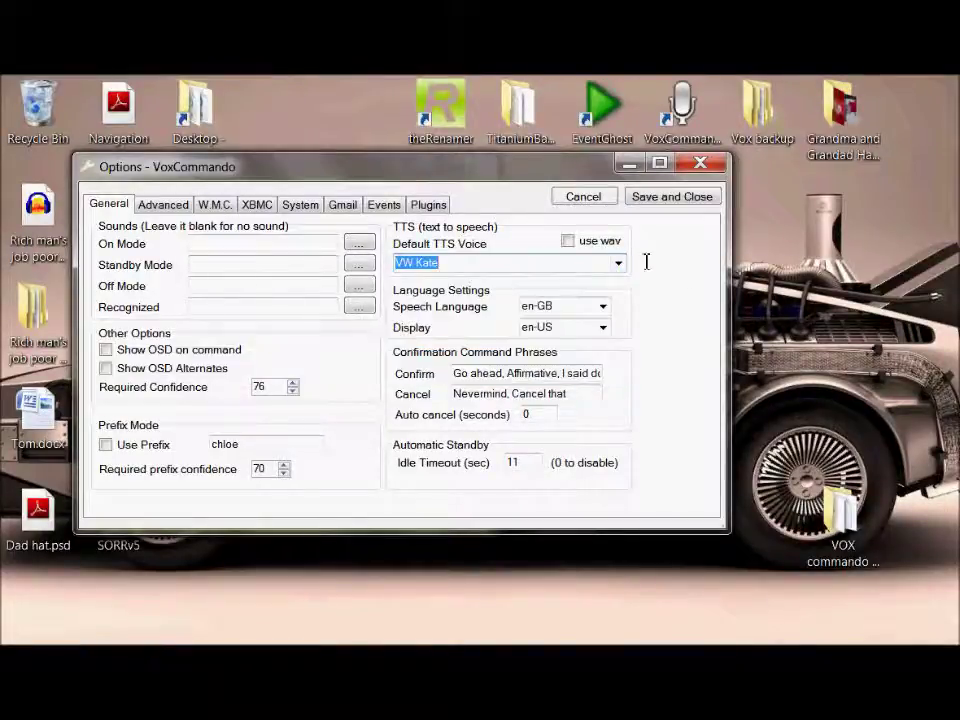
{"action": "left_click", "coordinate": [619, 262]}
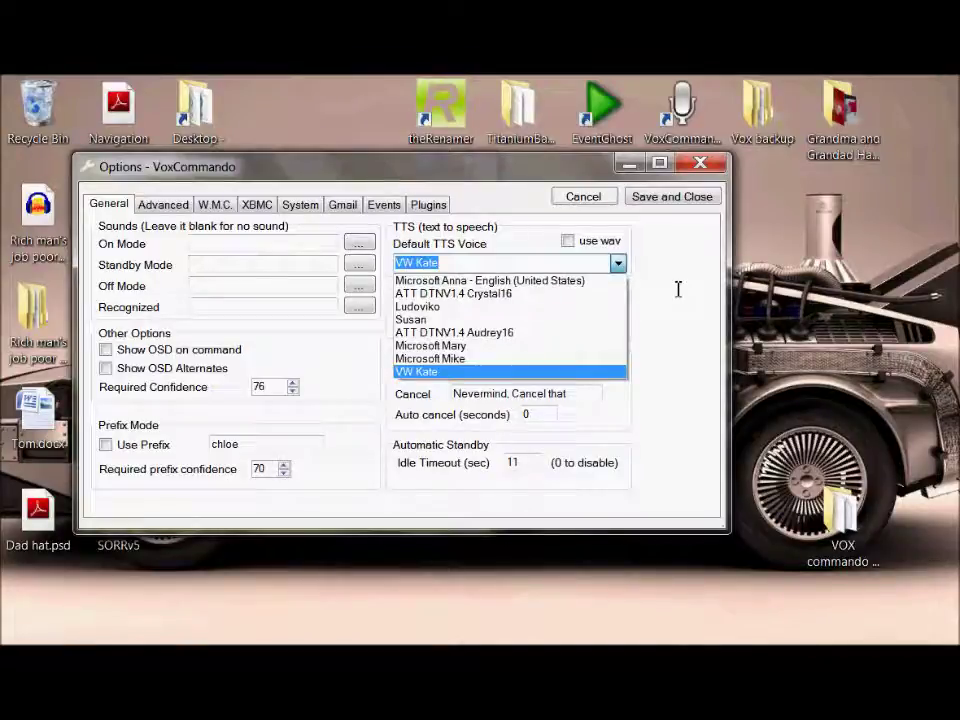
{"action": "left_click", "coordinate": [678, 289]}
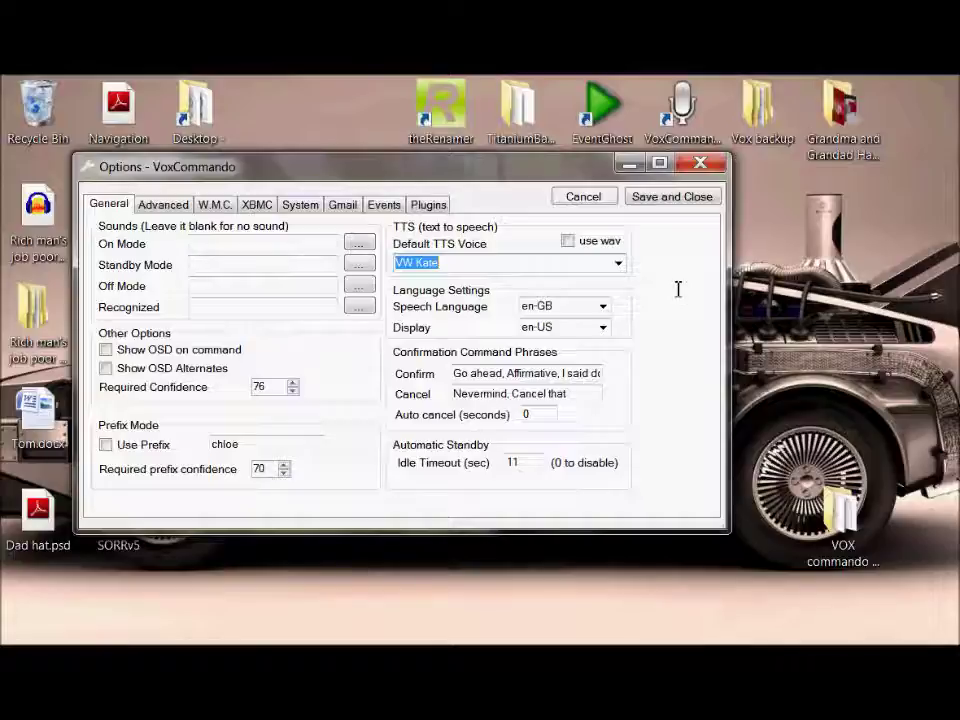
{"action": "left_click", "coordinate": [624, 262]}
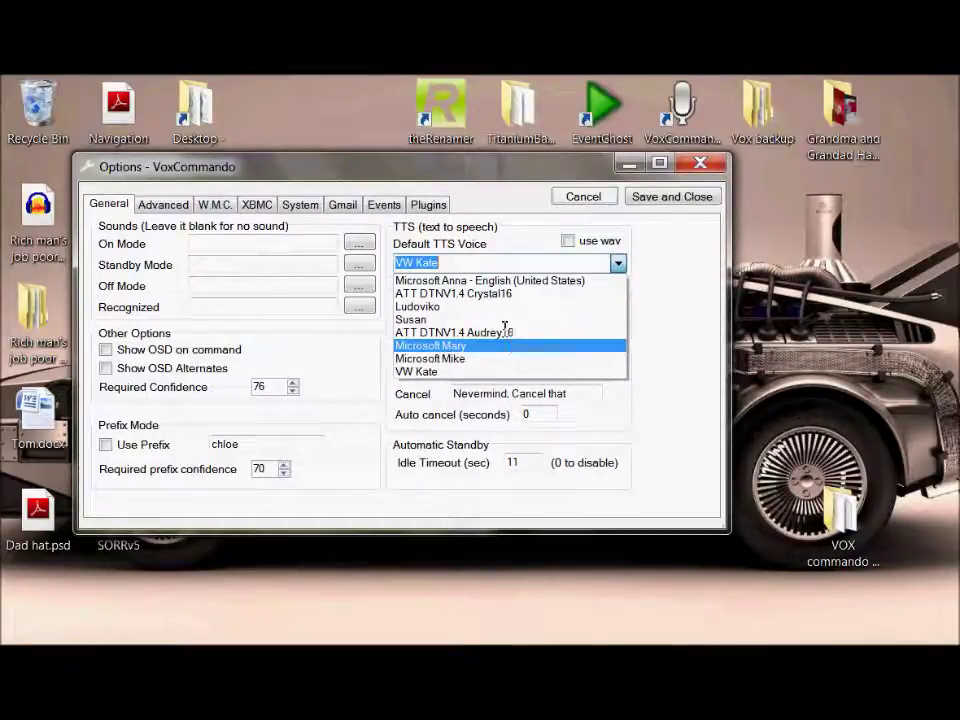
{"action": "left_click", "coordinate": [667, 347]}
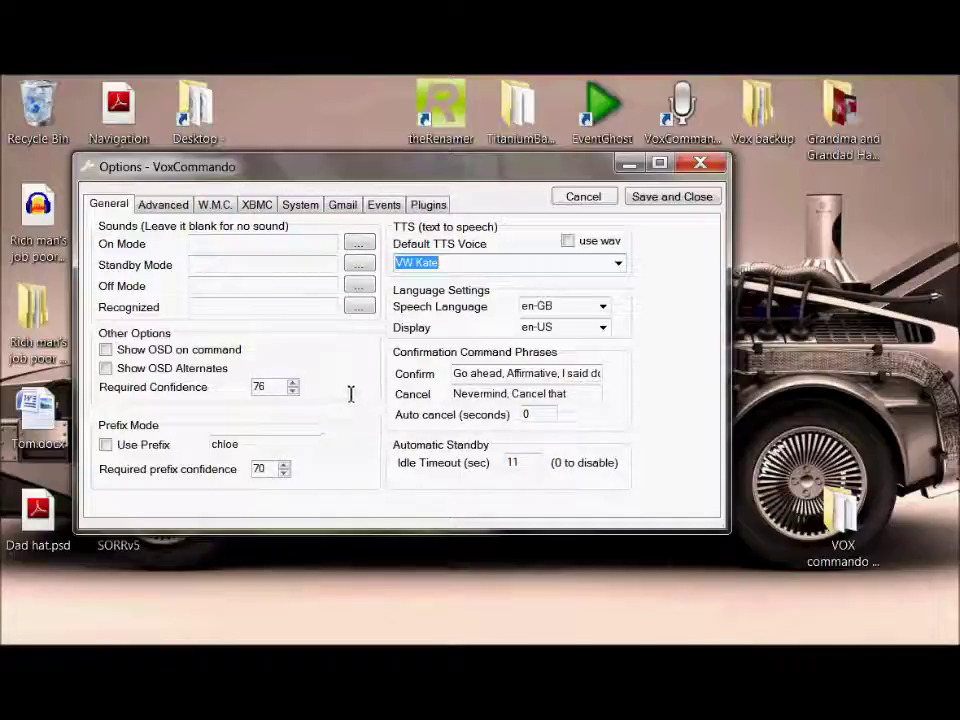
{"action": "mouse_move", "coordinate": [295, 384]}
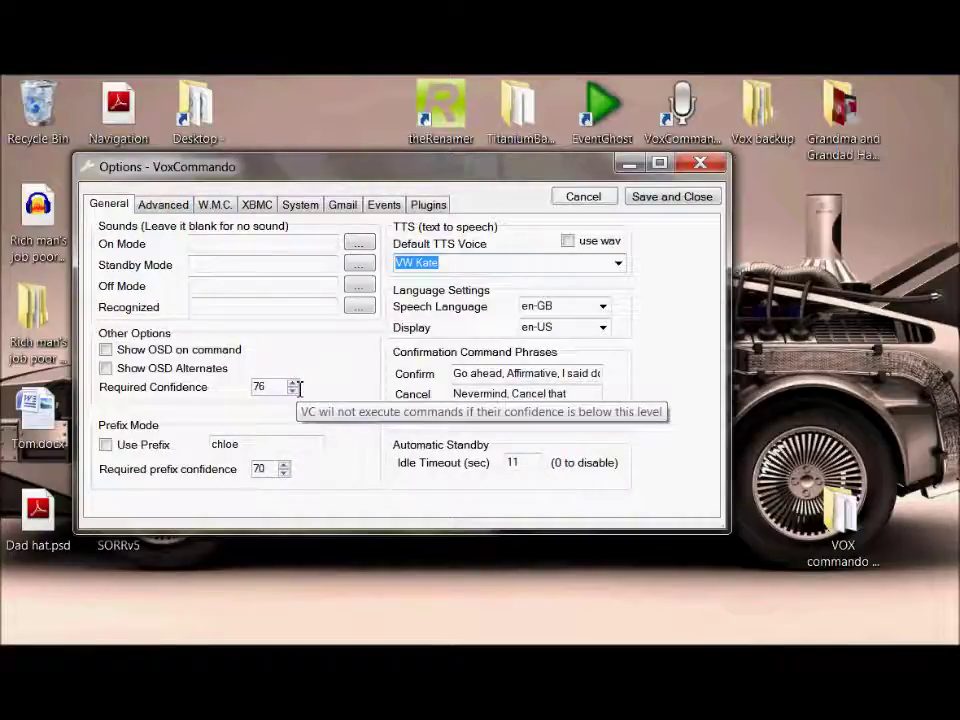
Step: Examine the advanced options, including the UDP send port used for sending events to EventGhost
{"action": "left_click", "coordinate": [162, 204]}
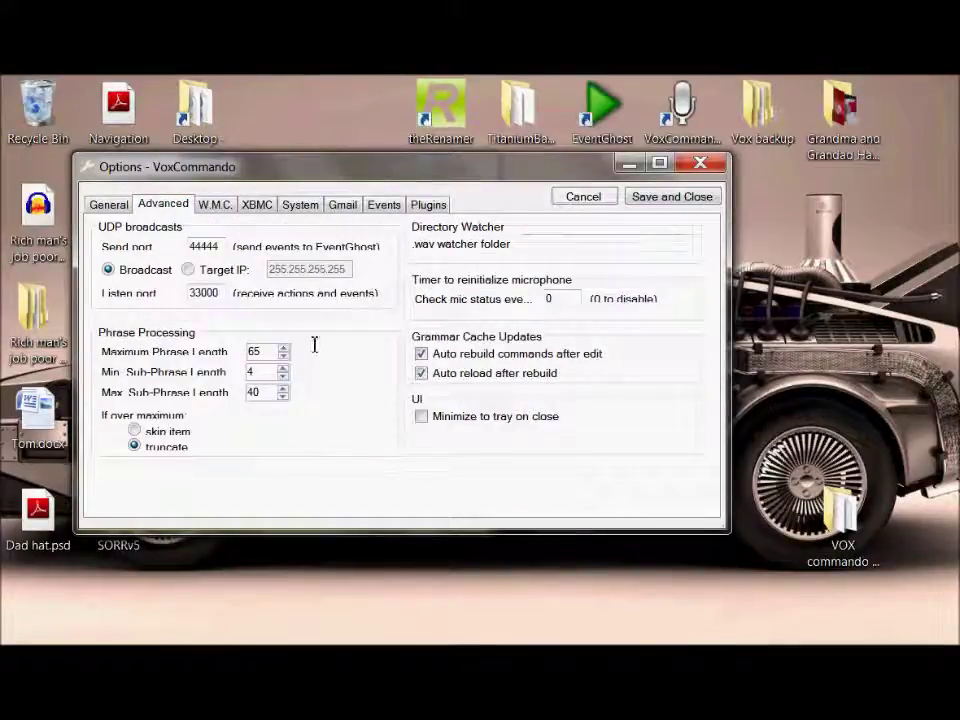
{"action": "left_click_drag", "start_coordinate": [217, 247], "coordinate": [186, 247]}
{"action": "left_click", "coordinate": [223, 247]}
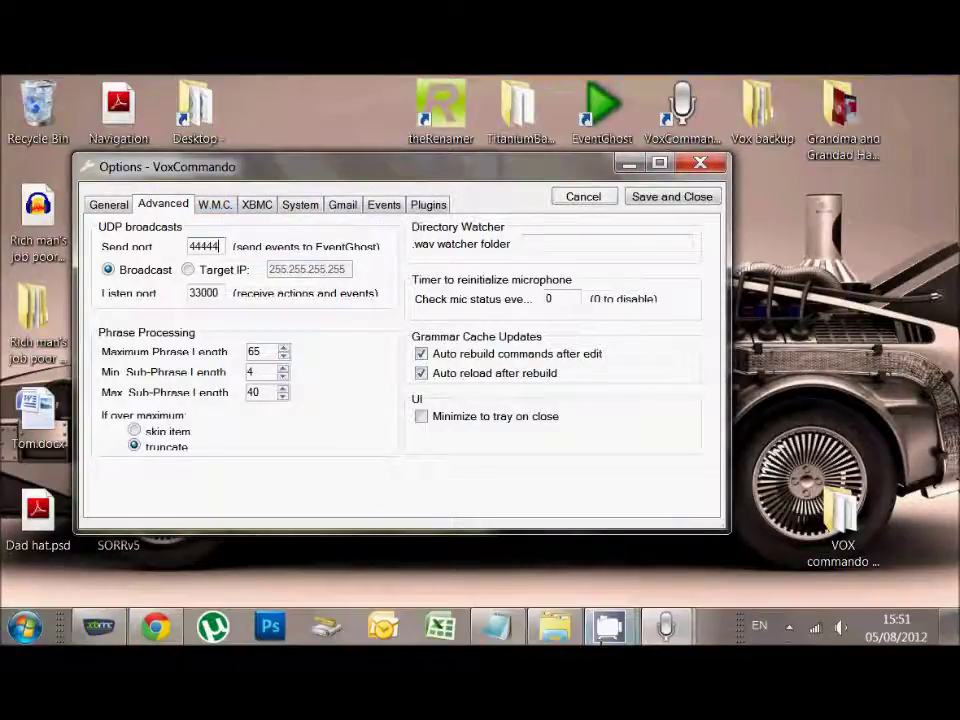
{"action": "left_click", "coordinate": [789, 627]}
{"action": "left_click", "coordinate": [821, 498]}
{"action": "left_click", "coordinate": [557, 186]}
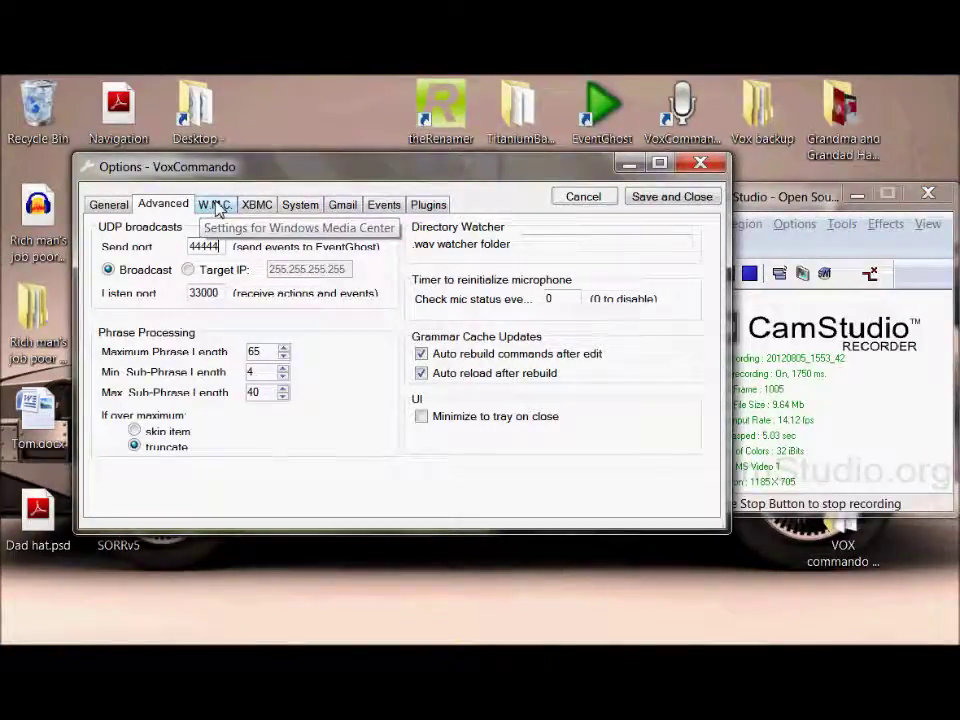
Step: Review the Windows Media Center, XBMC connection, System, Gmail, Events and Plugins settings in the VoxCommando options
{"action": "left_click", "coordinate": [216, 205]}
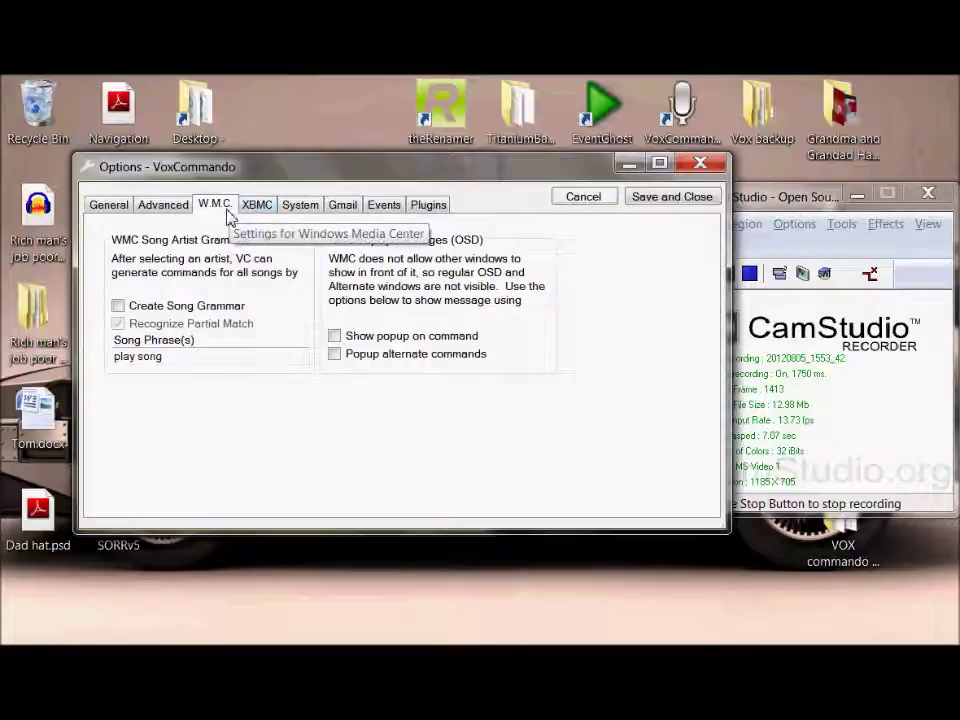
{"action": "left_click", "coordinate": [257, 206]}
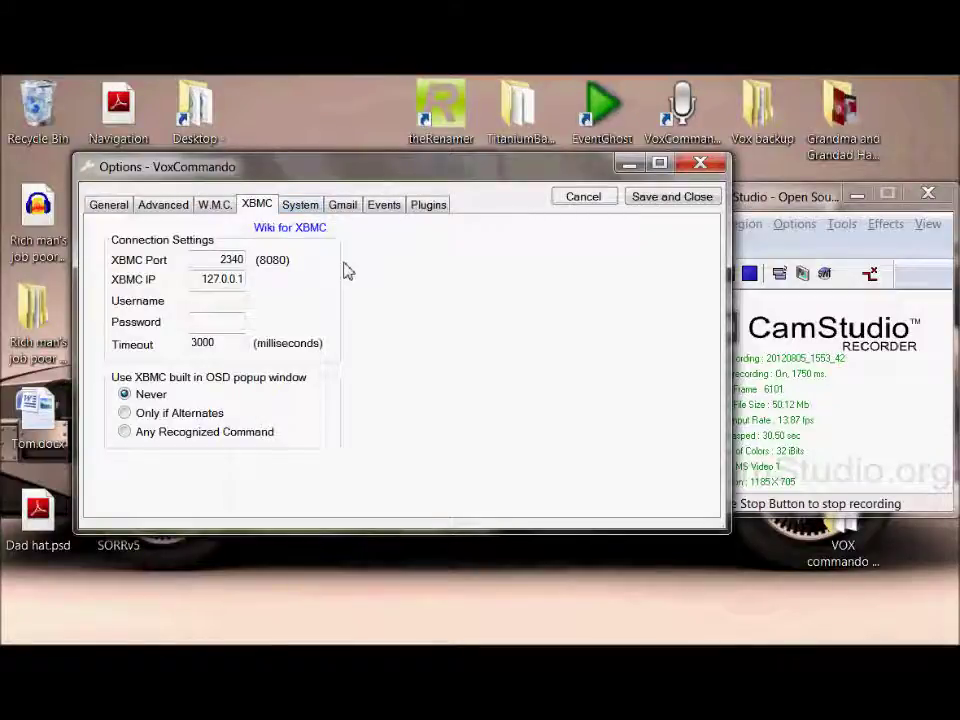
{"action": "left_click", "coordinate": [302, 205]}
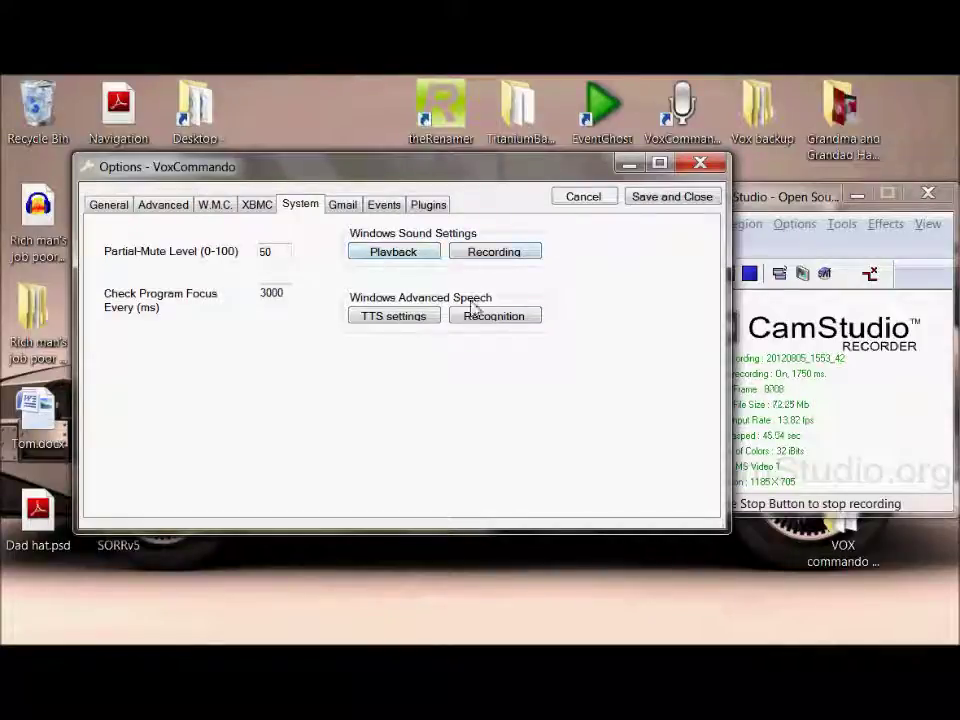
{"action": "left_click", "coordinate": [343, 204]}
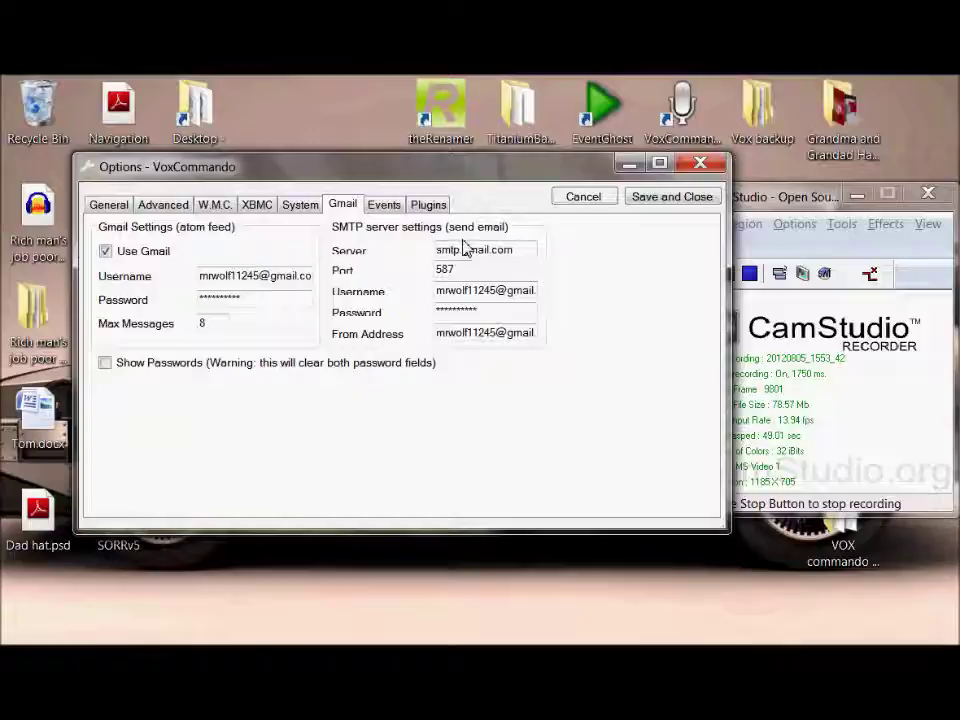
{"action": "left_click", "coordinate": [389, 210]}
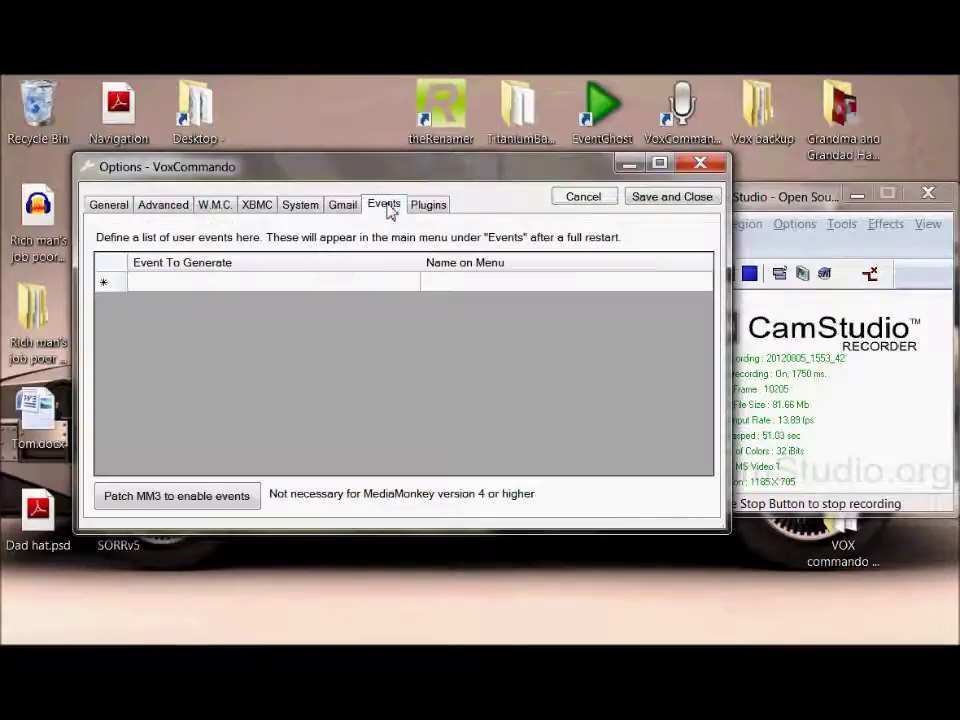
{"action": "left_click", "coordinate": [422, 206]}
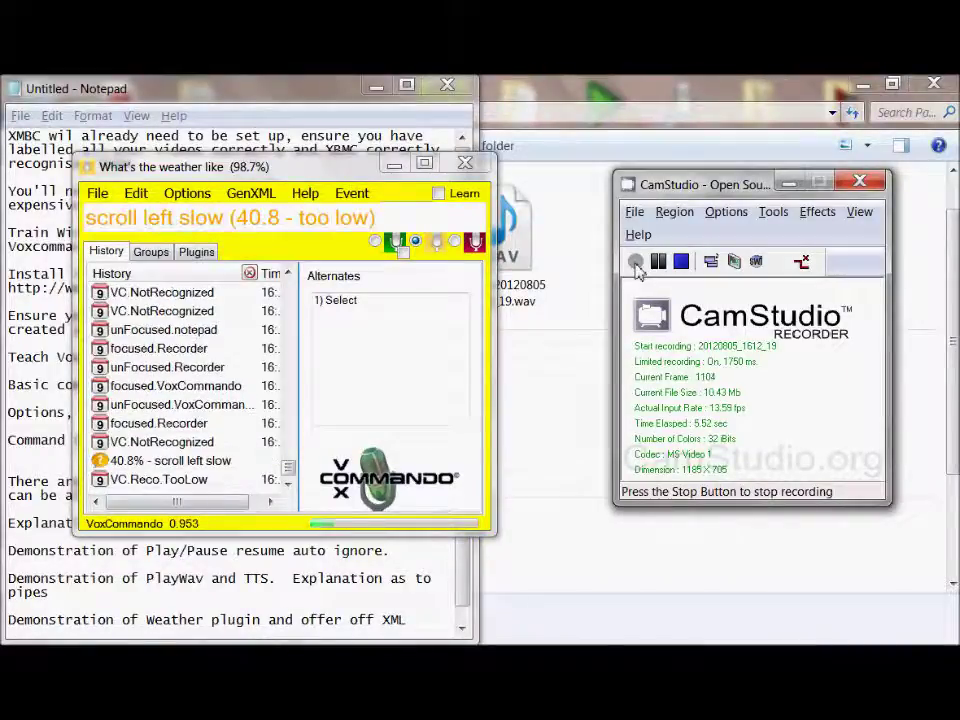
Step: Move the VoxCommando window clear of the Notepad notes and generate the XML for the XBMC media collection
{"action": "left_click", "coordinate": [302, 176]}
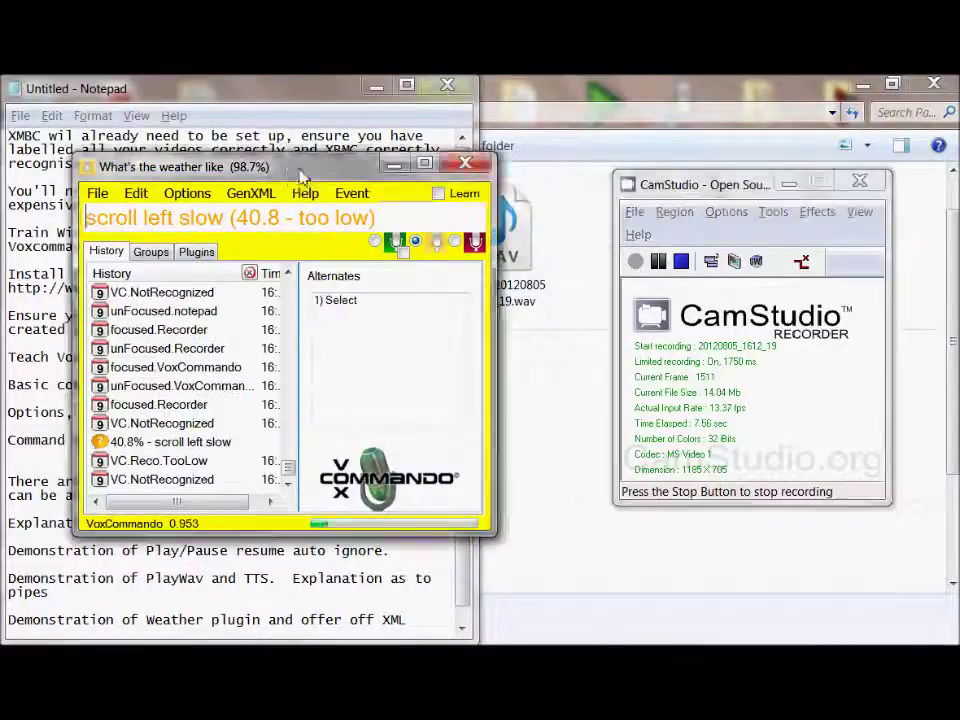
{"action": "left_click_drag", "start_coordinate": [302, 176], "coordinate": [719, 189]}
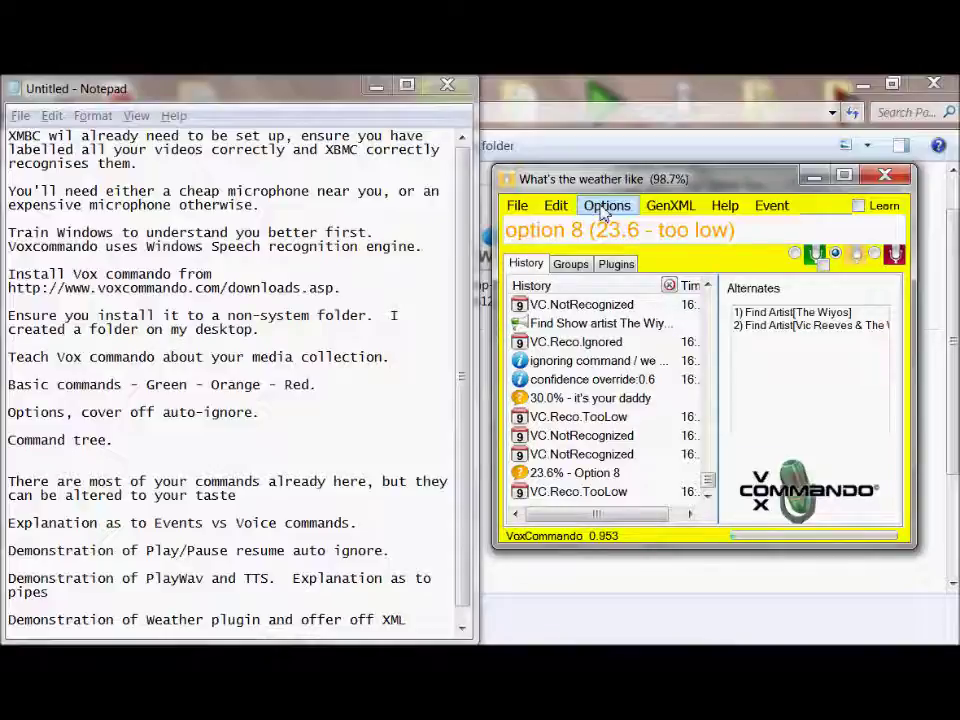
{"action": "left_click", "coordinate": [676, 208]}
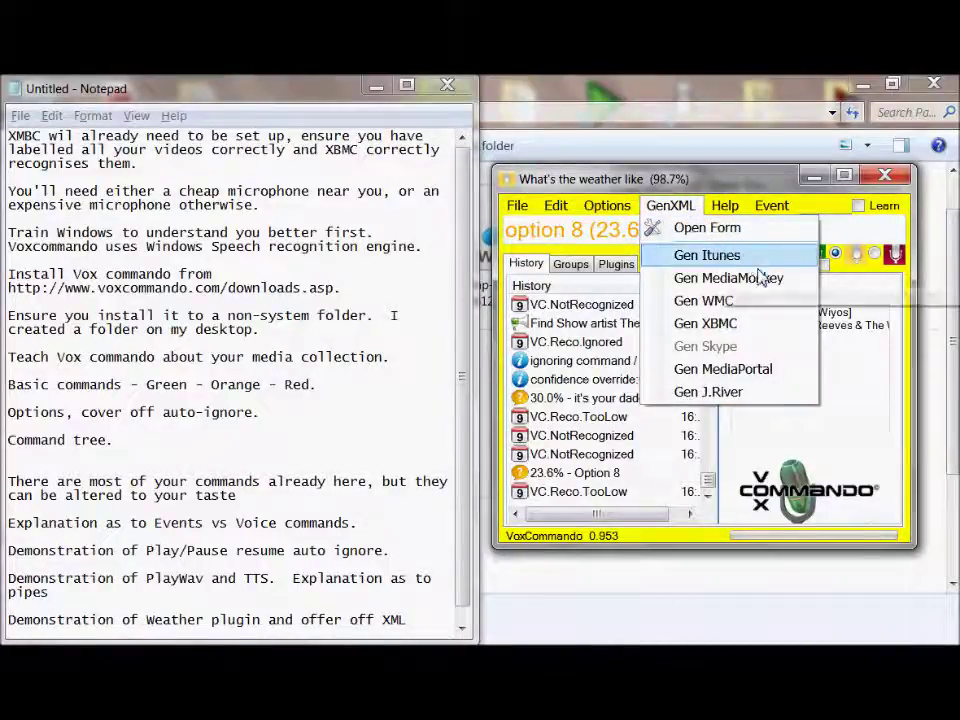
{"action": "left_click", "coordinate": [754, 330]}
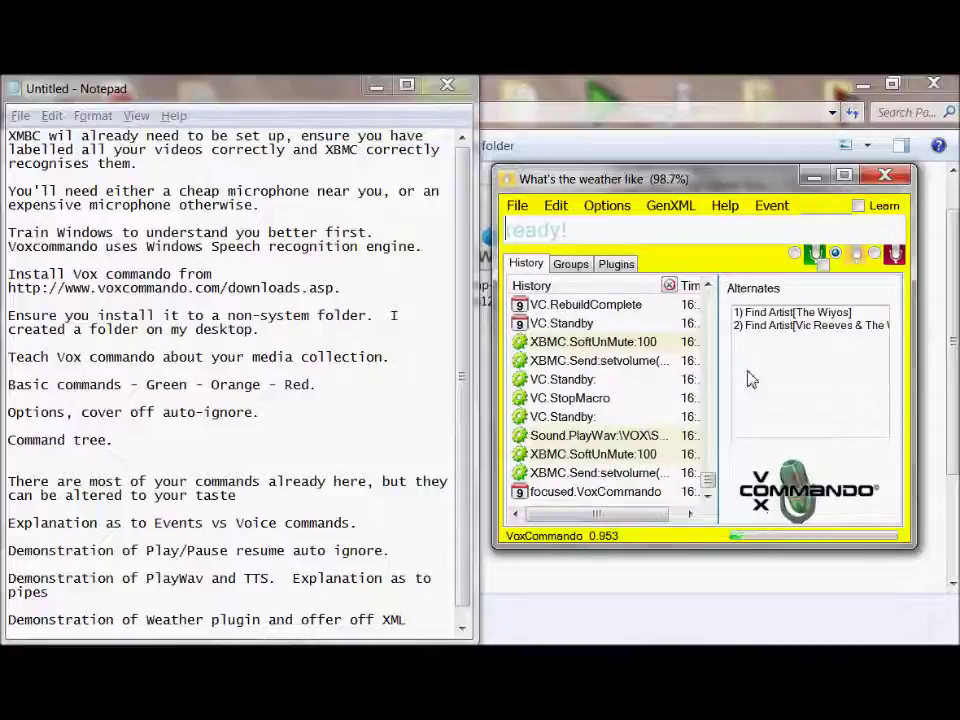
{"action": "mouse_move", "coordinate": [100, 627]}
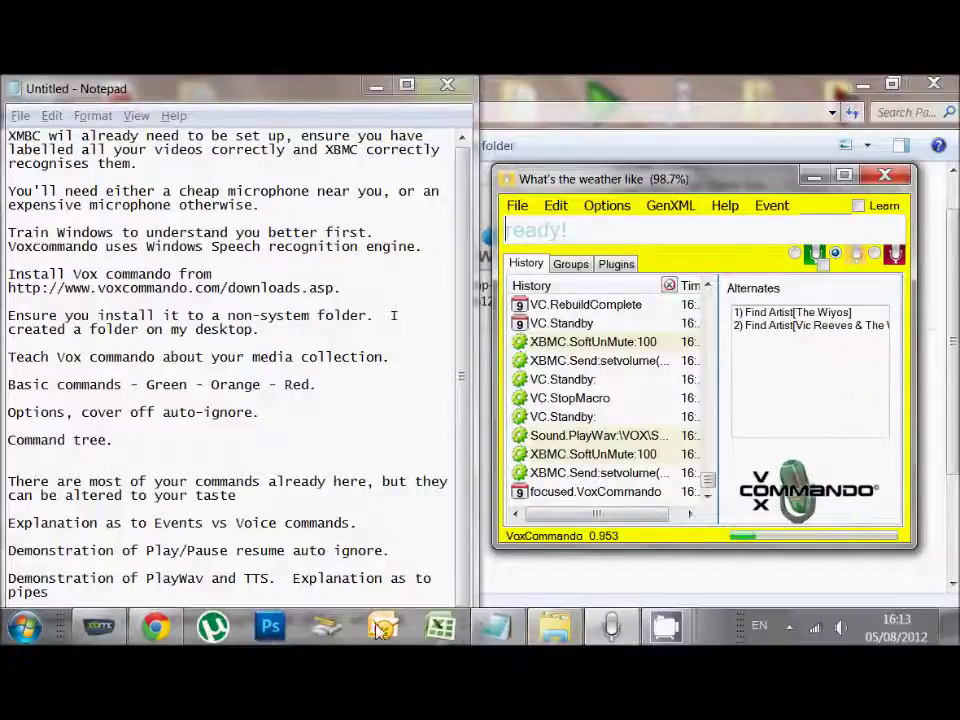